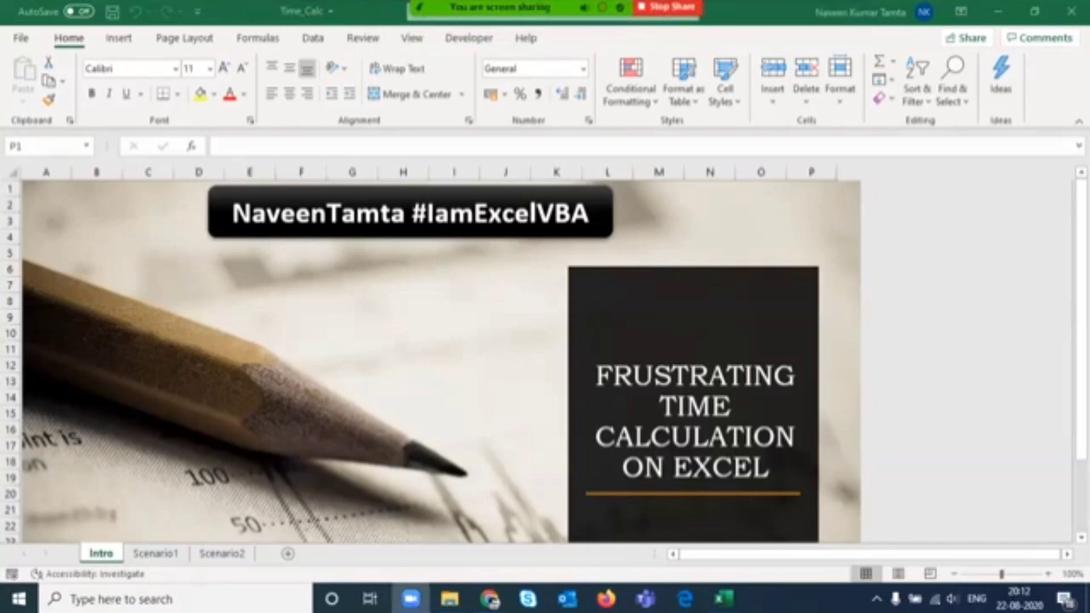
Open the Scenario1 sheet after glancing at the Scenario2 sheet.
key(ctrl+Page_Down)
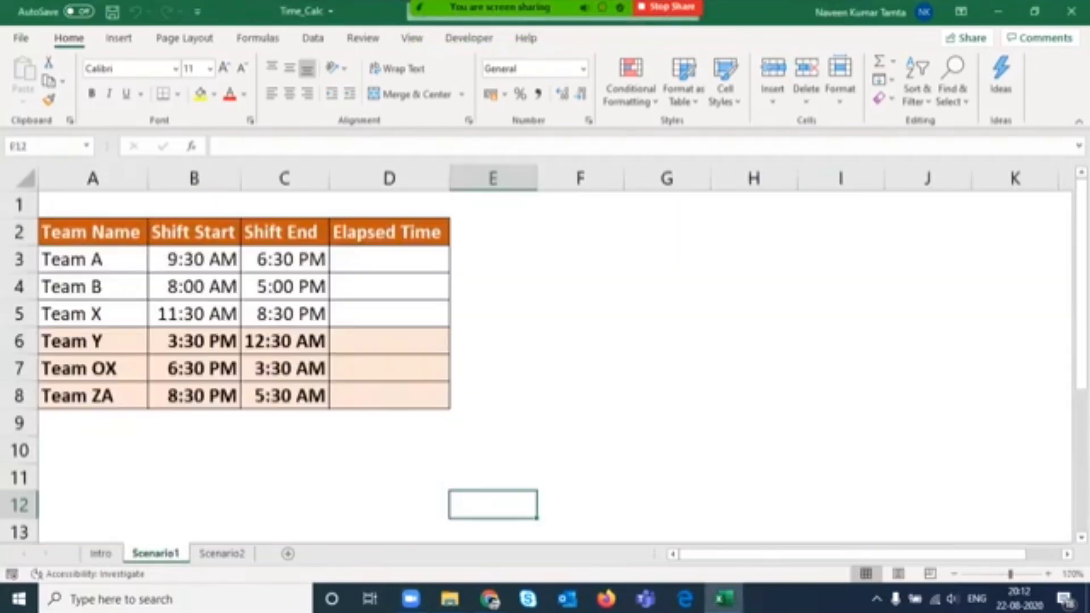
key(ctrl+Page_Down)
key(ctrl+Page_Up)
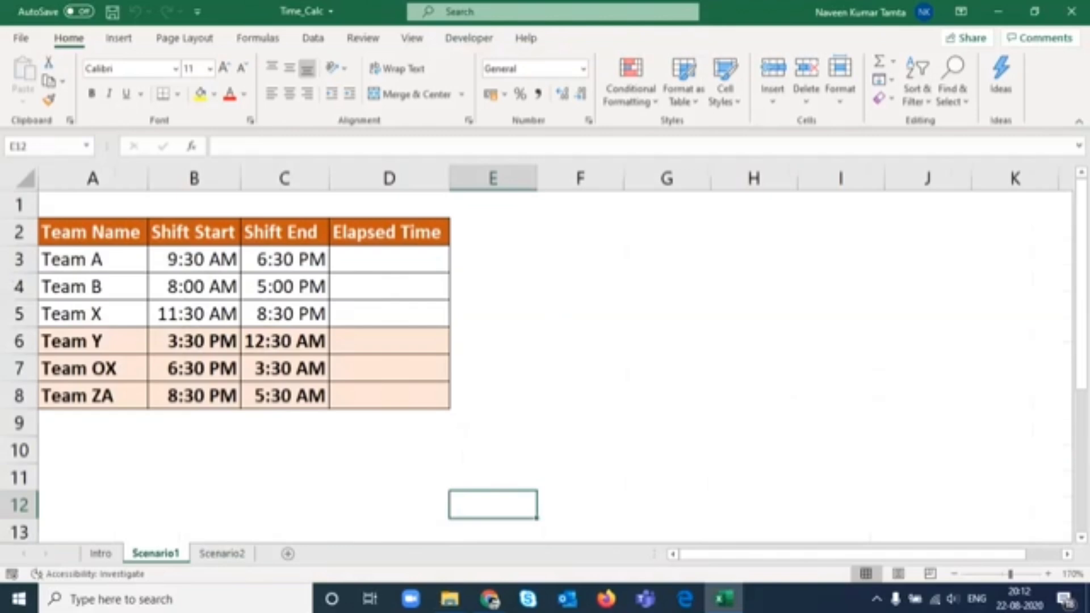
Go through the shift table's headers and Team A's shift start and shift end times.
key(Up)
key(Up)
key(Up)
key(Up)
key(Up)
key(Up)
key(Up)
key(Up)
key(Up)
key(Up)
key(Left)
key(Left)
key(Left)
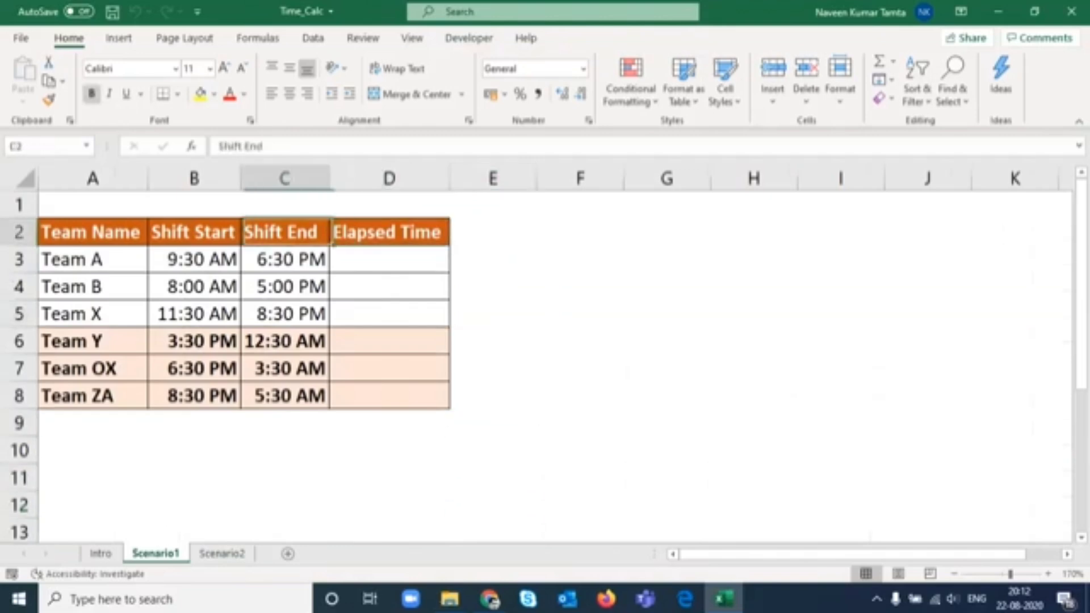
key(Down)
key(Right)
key(Left)
key(Right)
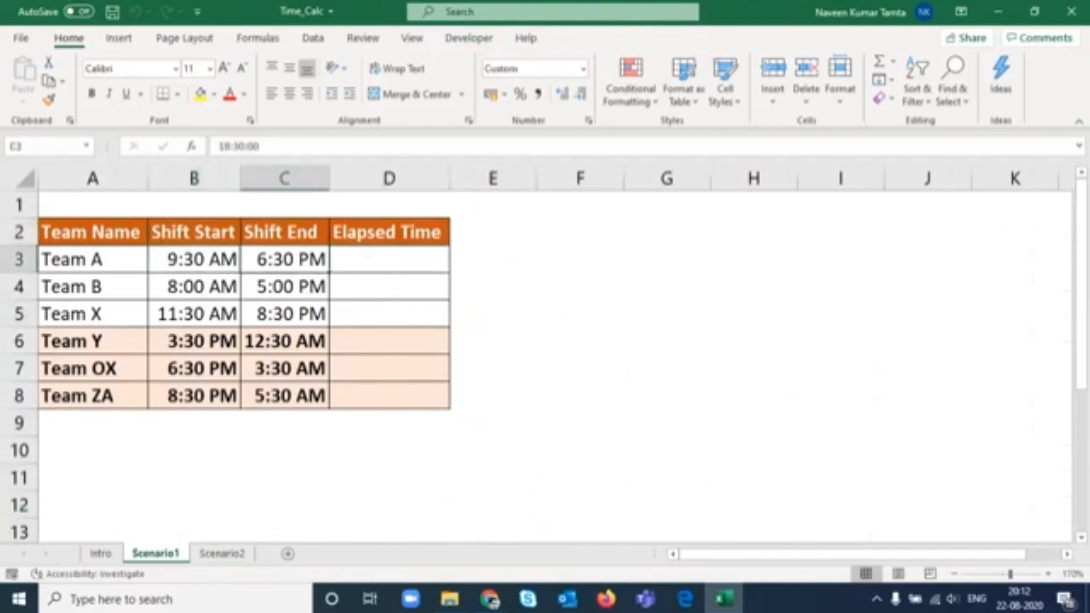
Enter =C3-B3 as Team A's elapsed time in D3 and fill the formula down through D8.
key(Right)
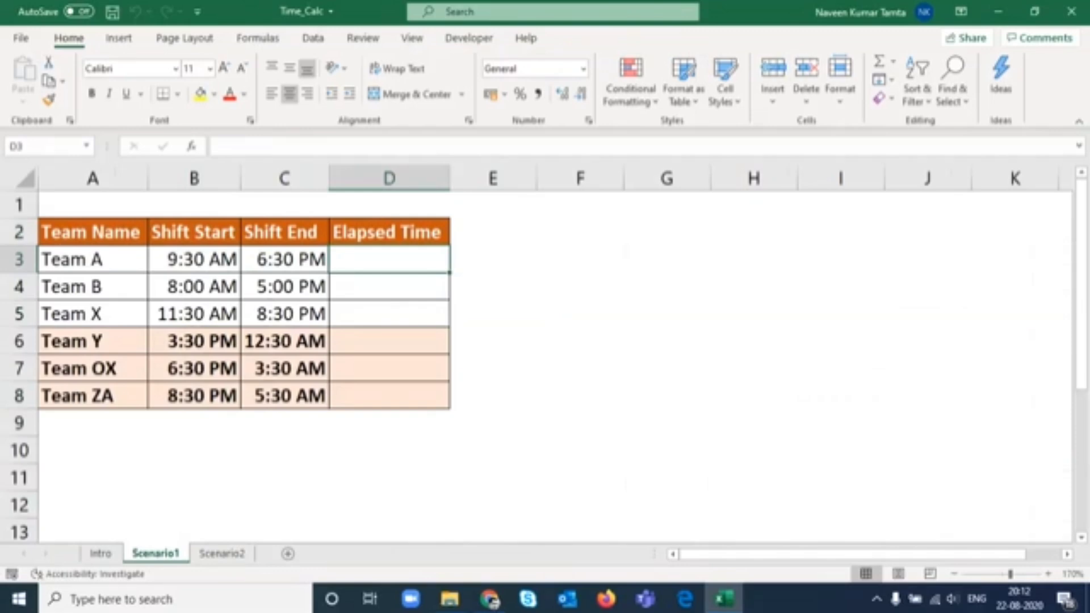
text(=)
key(Left)
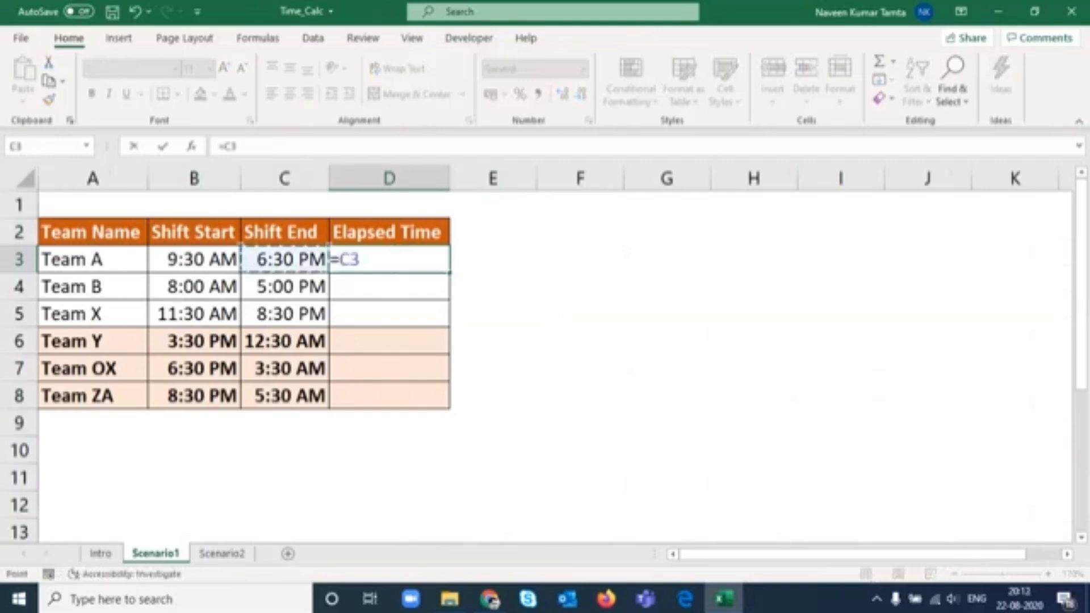
text(-)
key(Left)
key(Left)
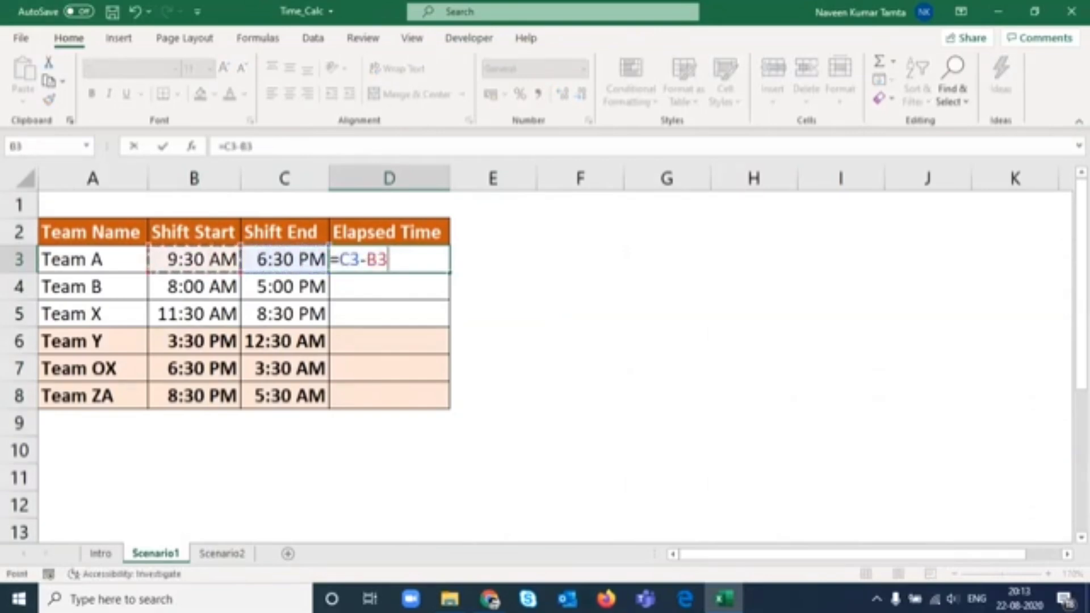
key(Return)
key(Up)
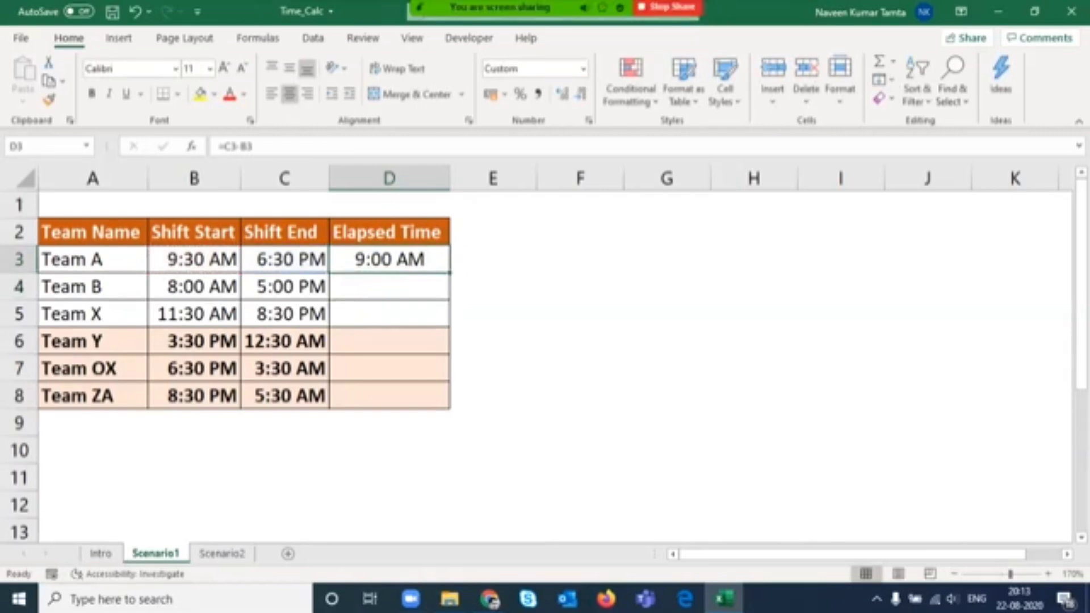
drag(449, 273, 449, 407)
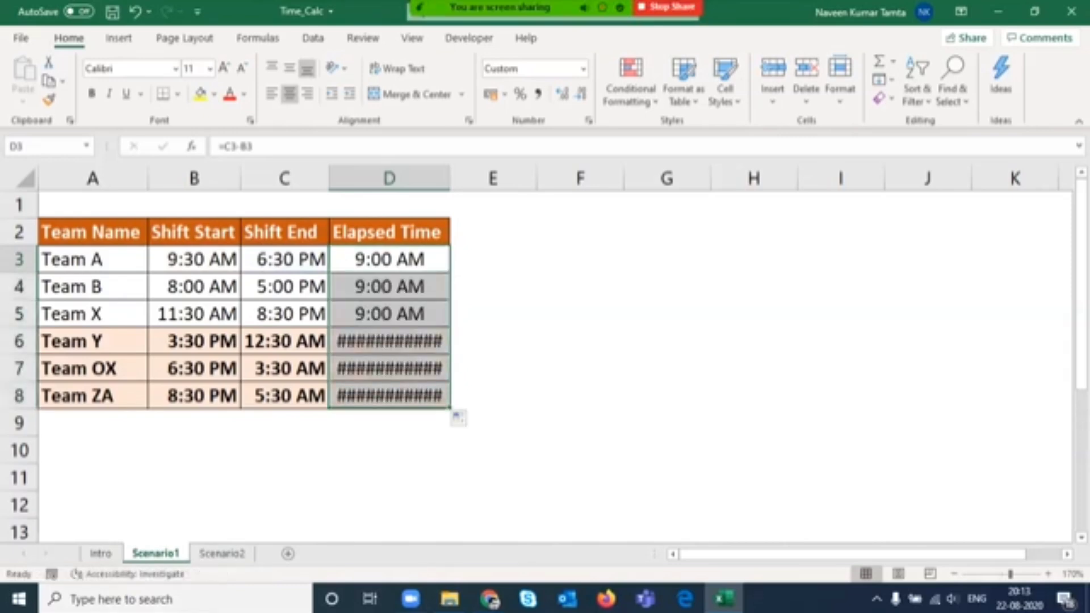
Examine the shift times and elapsed-time results of the overnight teams Y, OX and ZA.
mouse_move(197, 314)
mouse_down()
mouse_move(284, 314)
mouse_move(283, 261)
mouse_move(391, 261)
mouse_move(390, 314)
mouse_move(196, 313)
mouse_up()
click(667, 286)
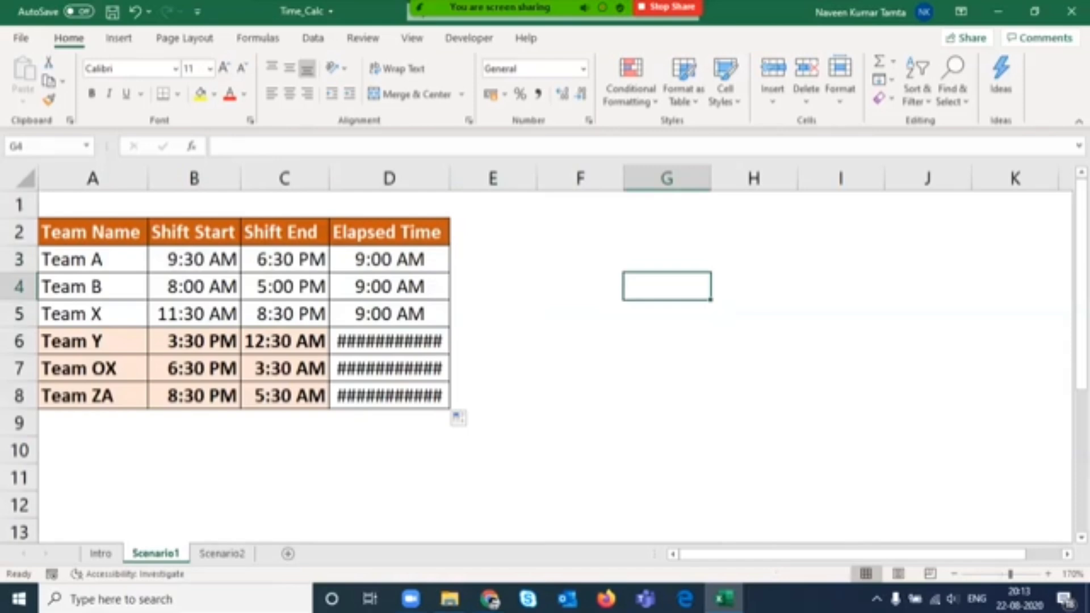
click(194, 341)
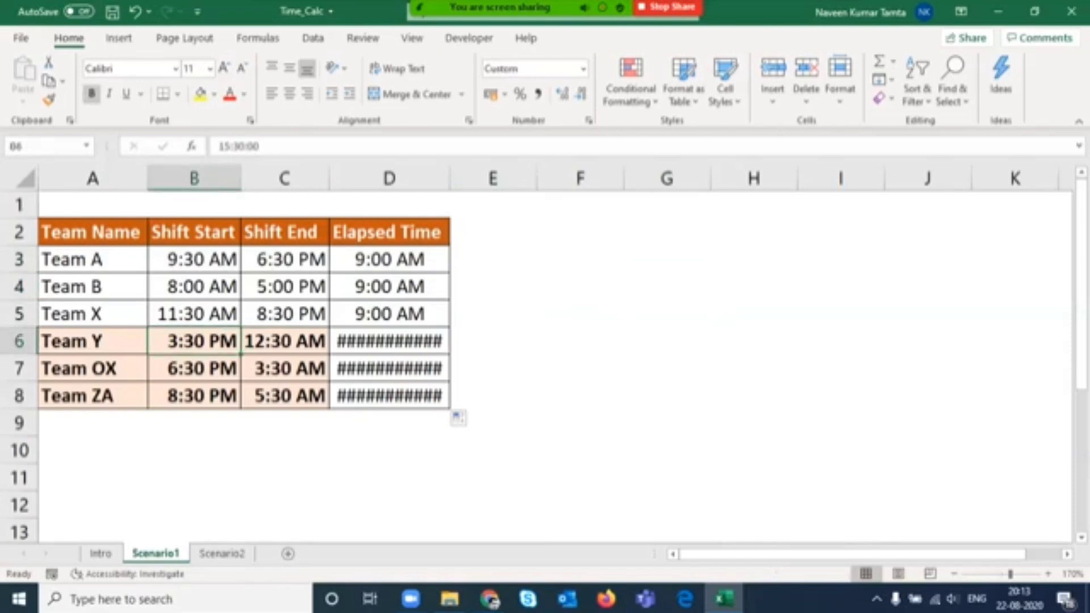
click(285, 341)
drag(389, 341, 389, 396)
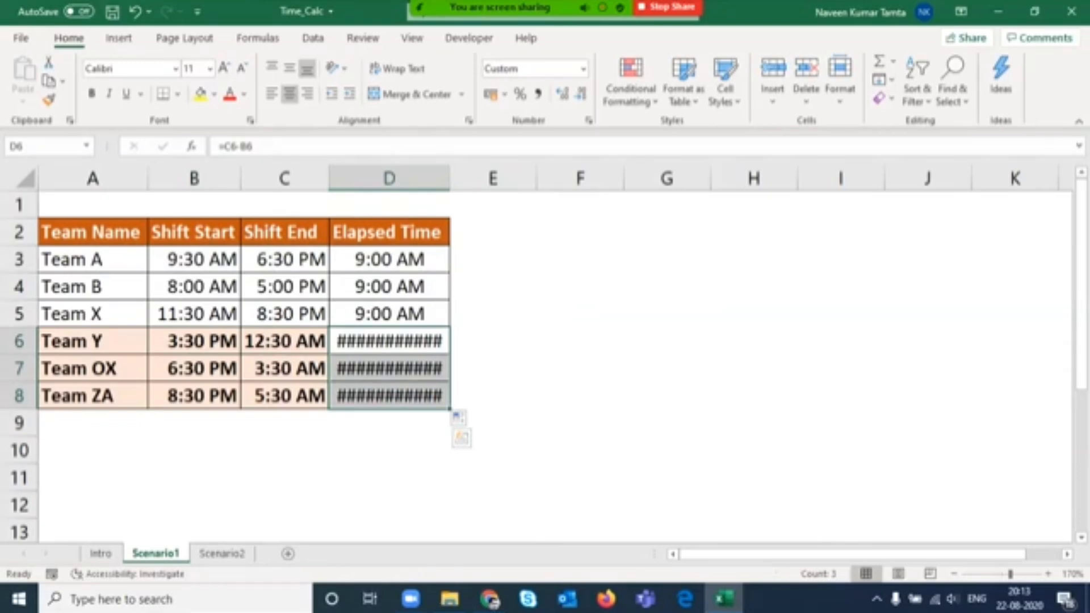
click(389, 260)
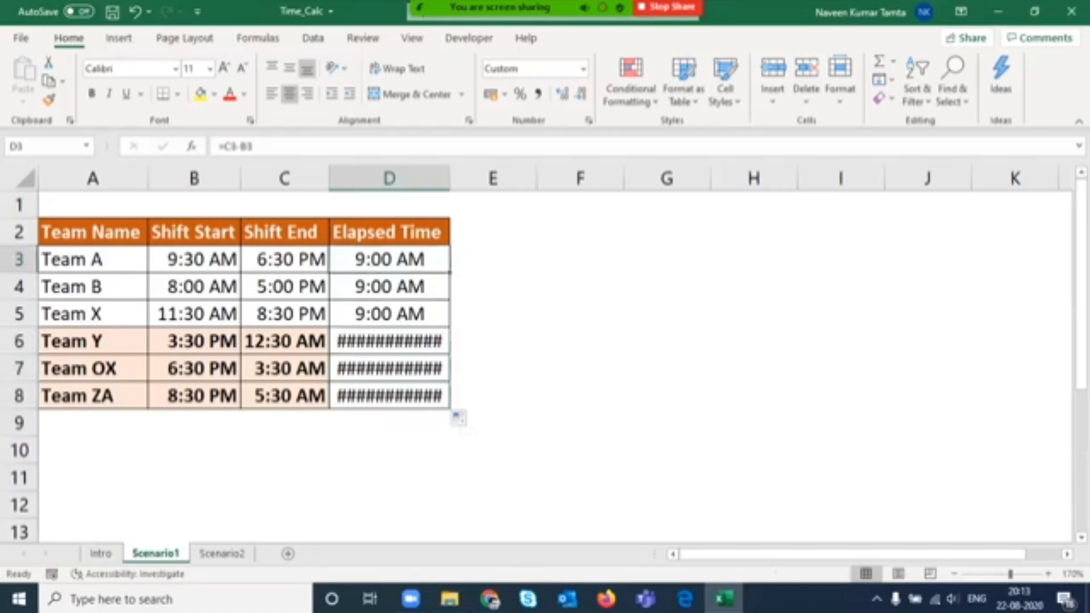
Enter the note MOD in cell G1 and make it bold.
click(667, 204)
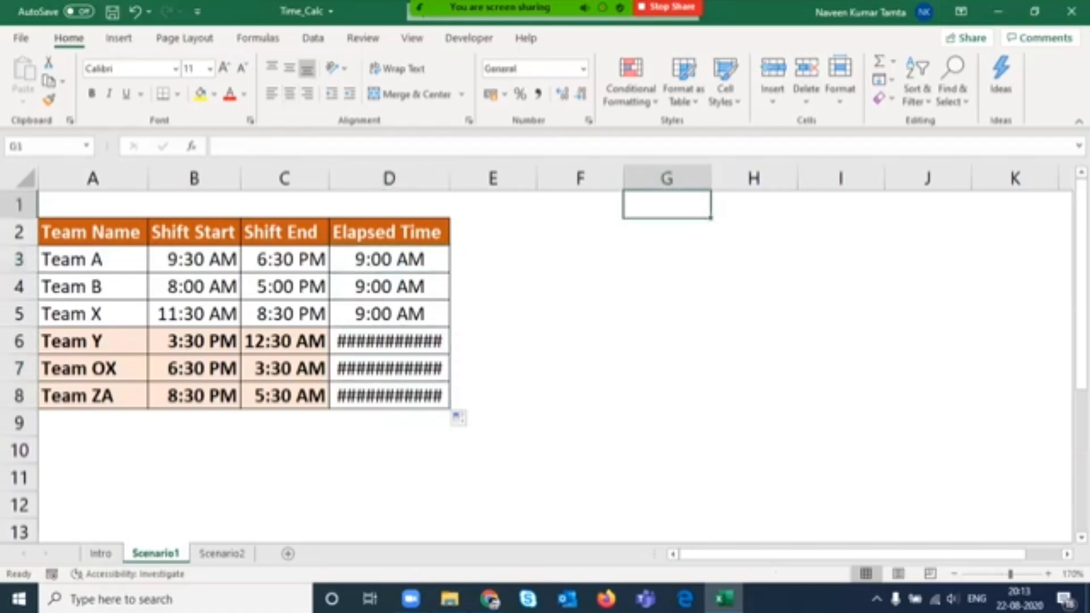
text(MOD)
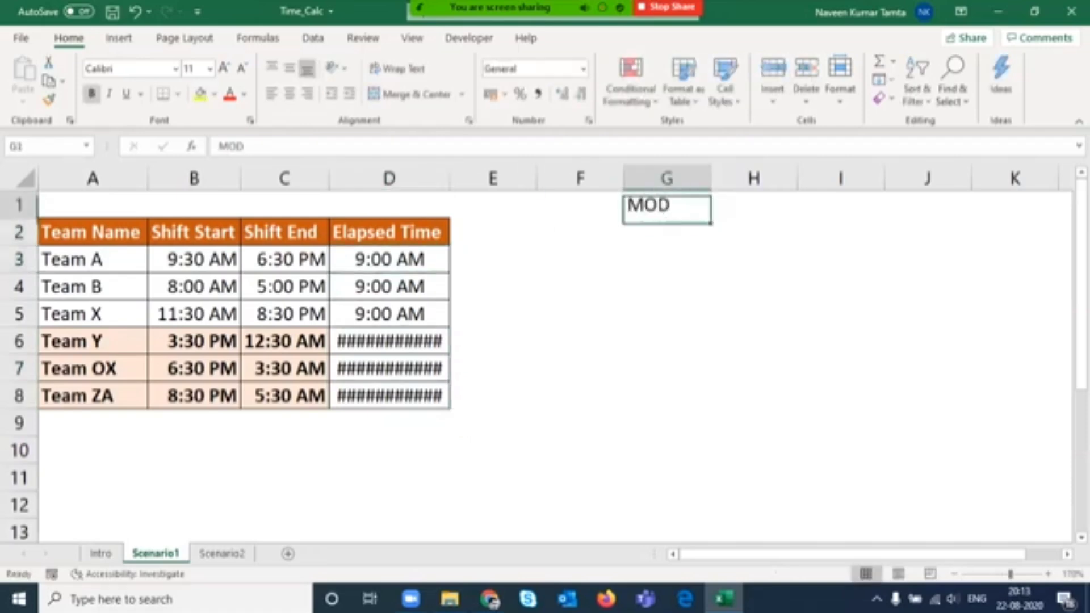
key(ctrl+b)
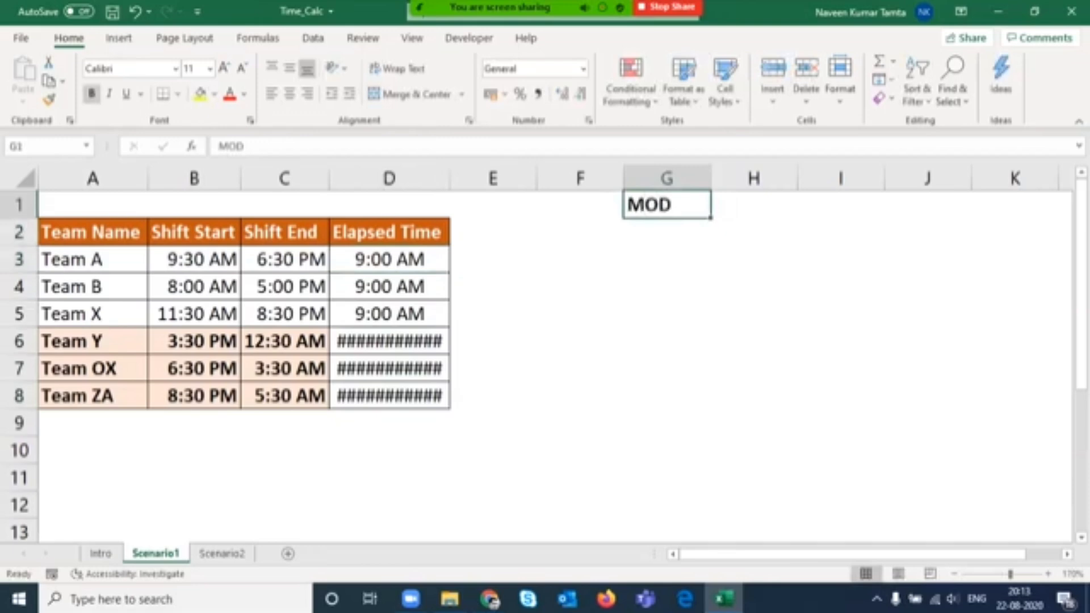
Clear the elapsed-time formulas from D3:D8.
key(Left)
key(Left)
key(Left)
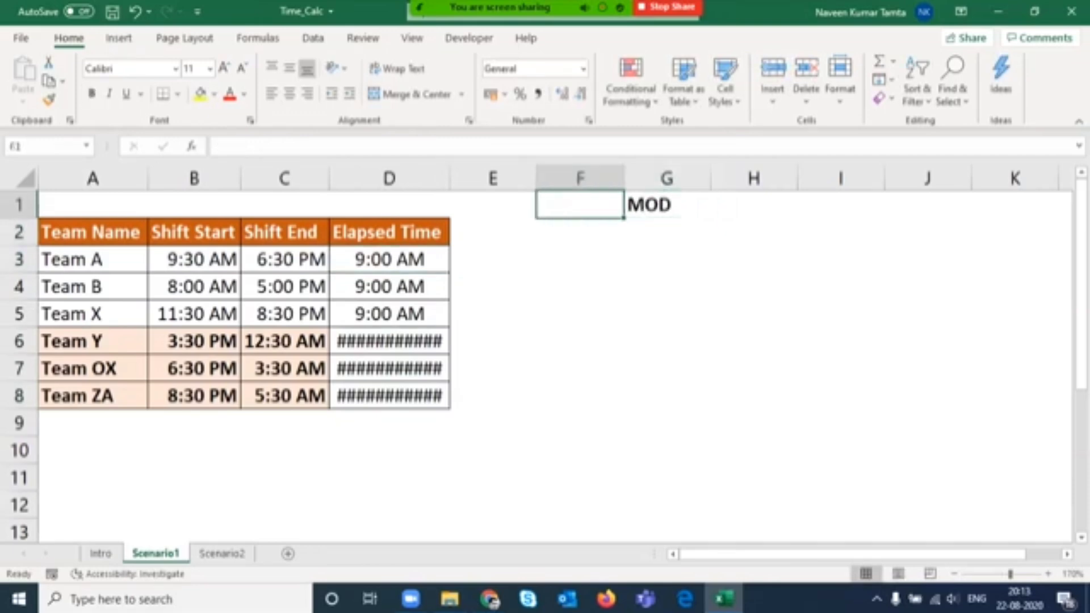
key(Down)
key(Down)
key(shift+Down)
key(shift+Down)
key(shift+Down)
key(shift+Down)
key(shift+Down)
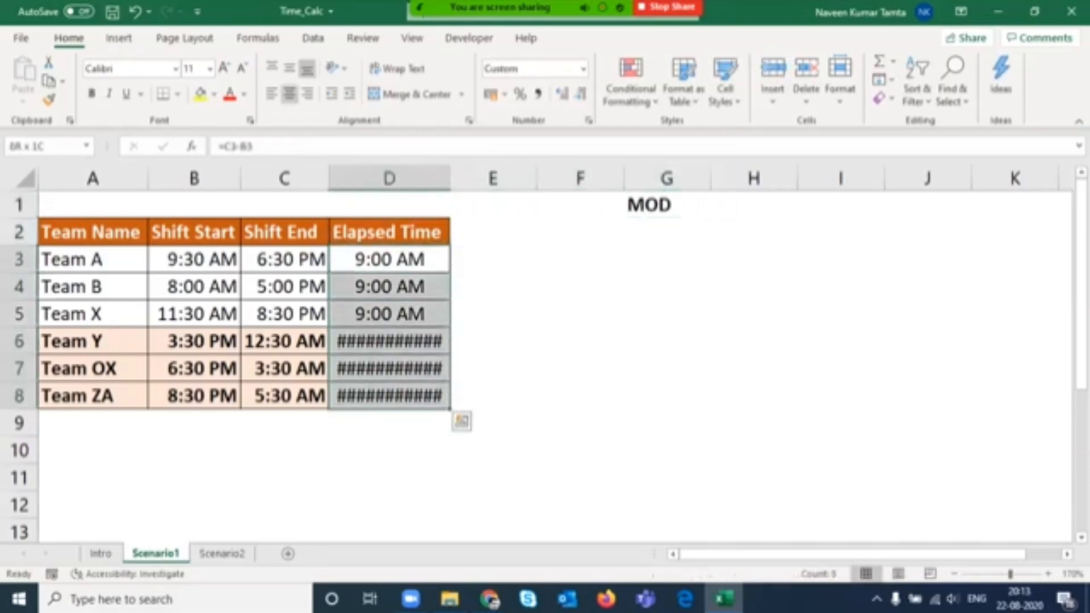
key(Delete)
Enter the formula =MOD(C3-B3,1) in D3 for Team A's elapsed time.
key(Left)
key(Right)
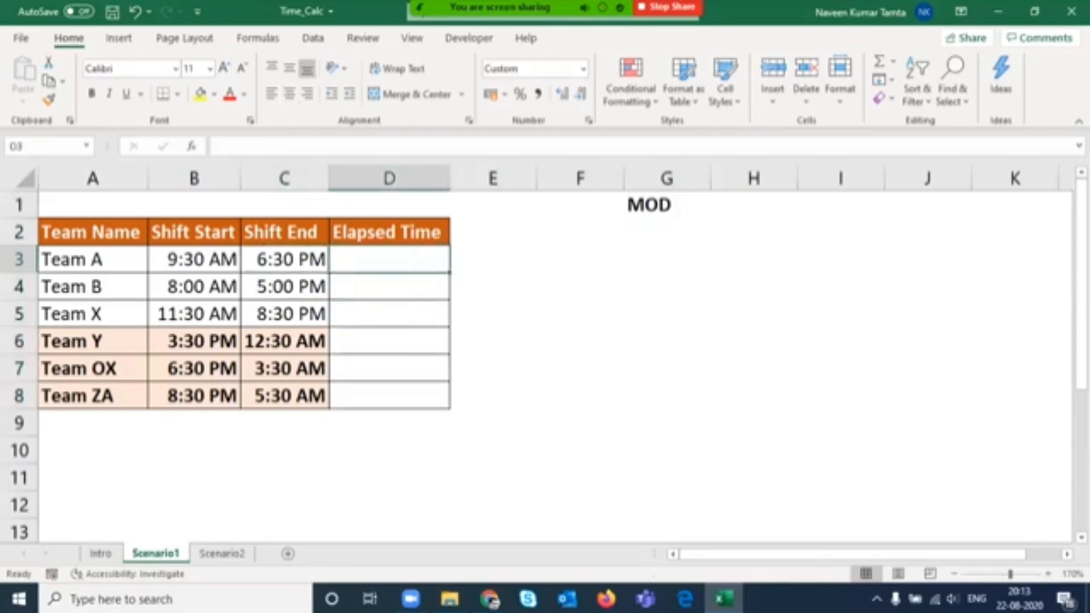
text(=mod)
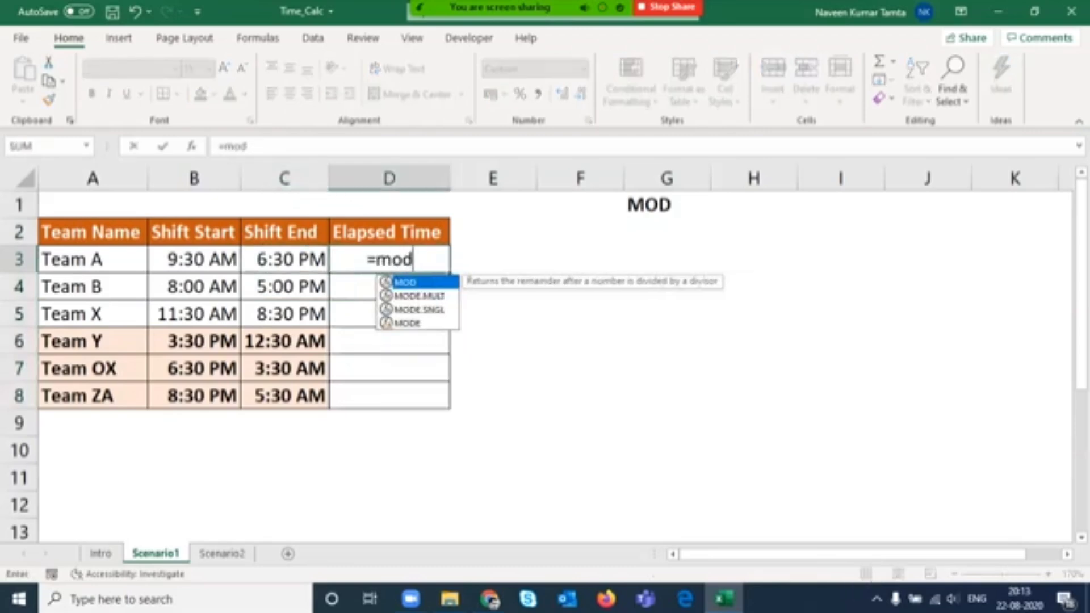
key(Tab)
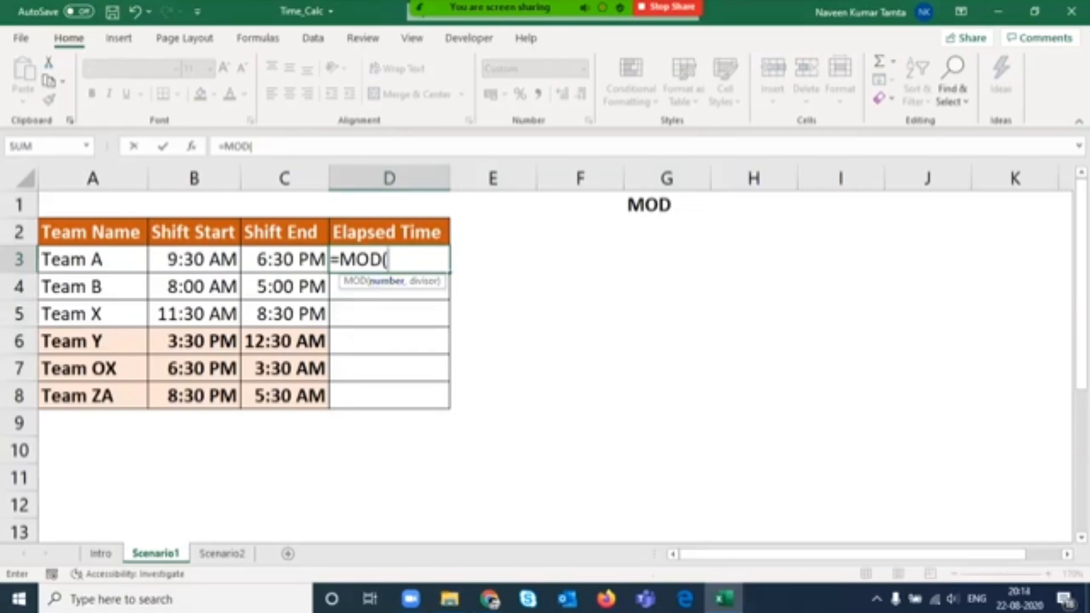
drag(366, 282, 713, 283)
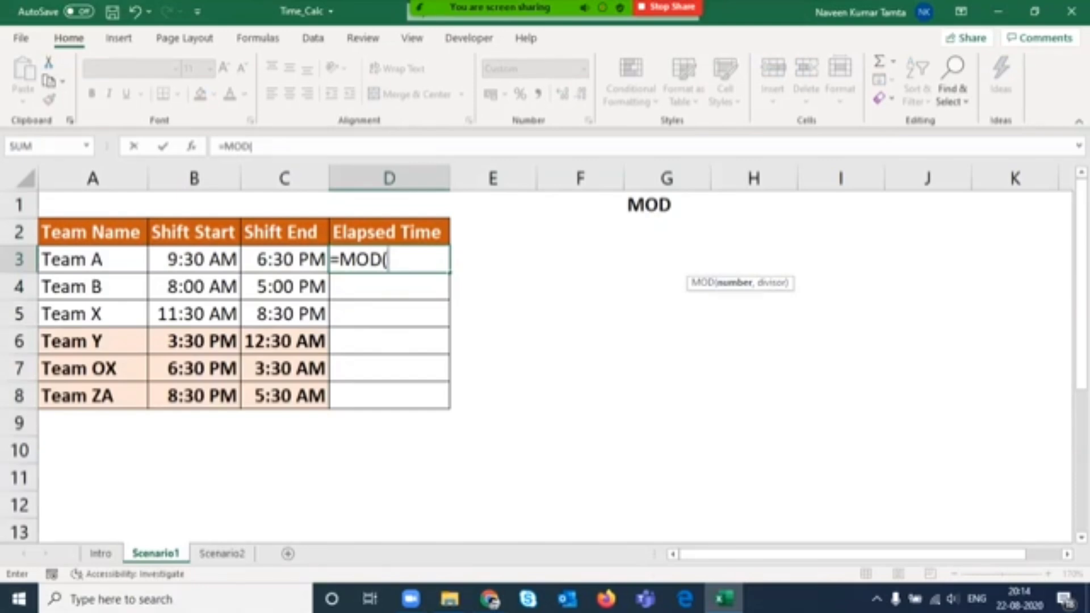
key(Left)
text(-)
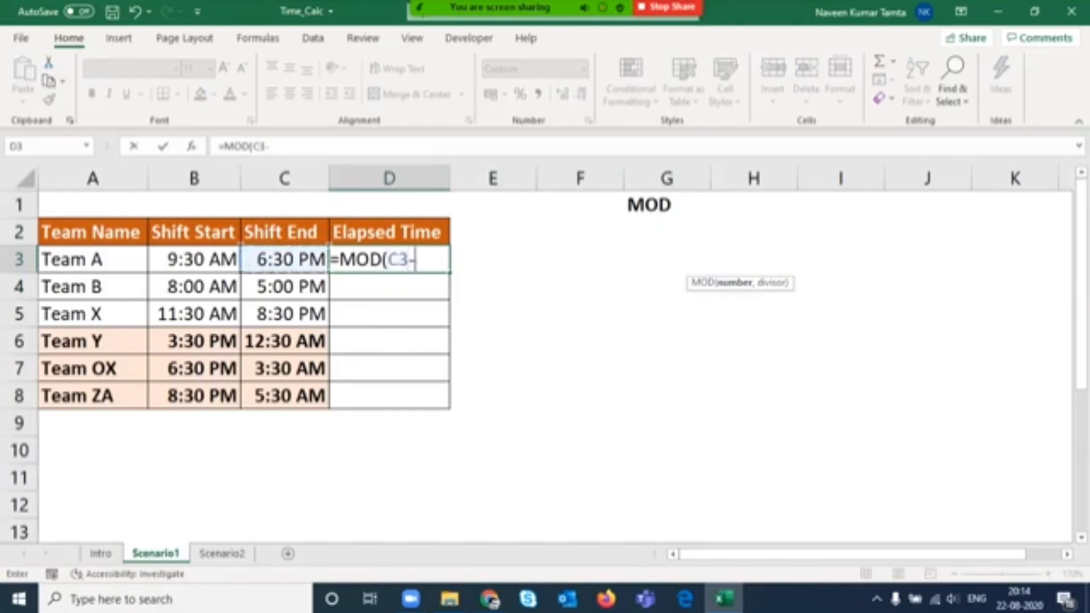
key(Left)
key(Left)
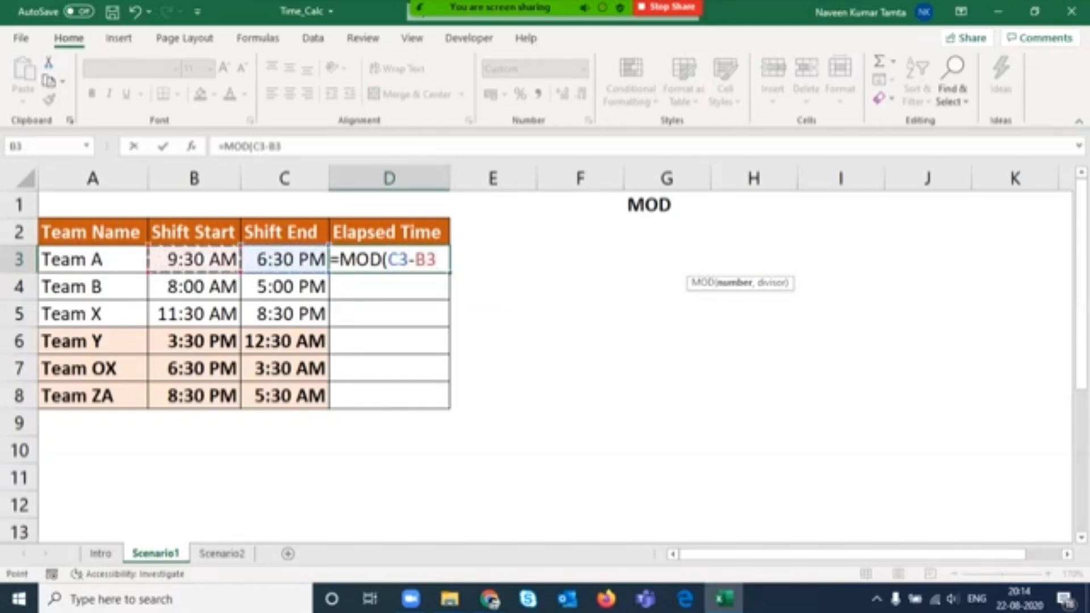
text(,)
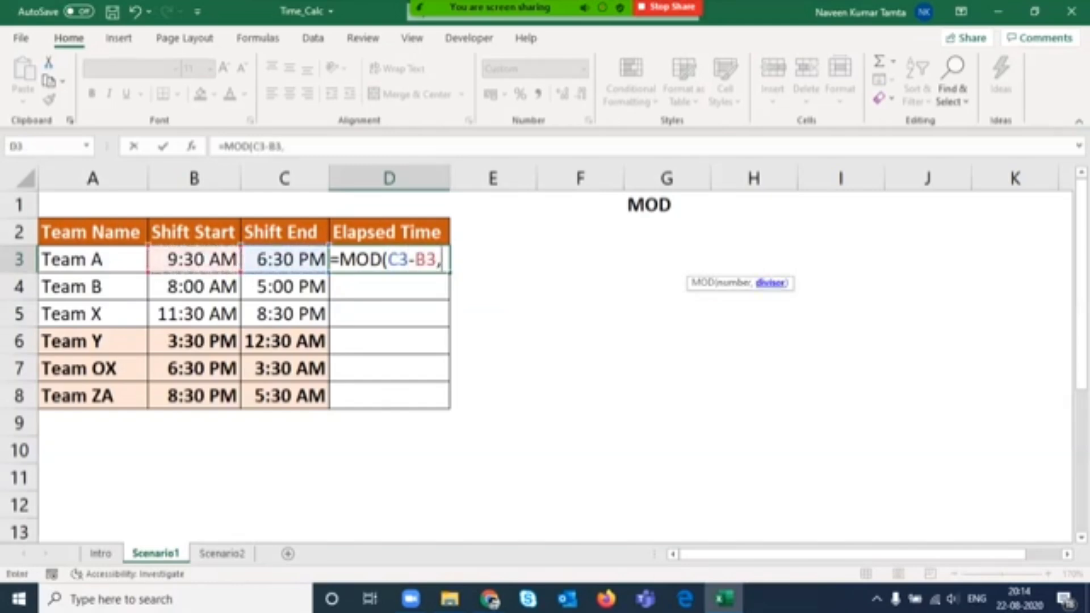
text(1))
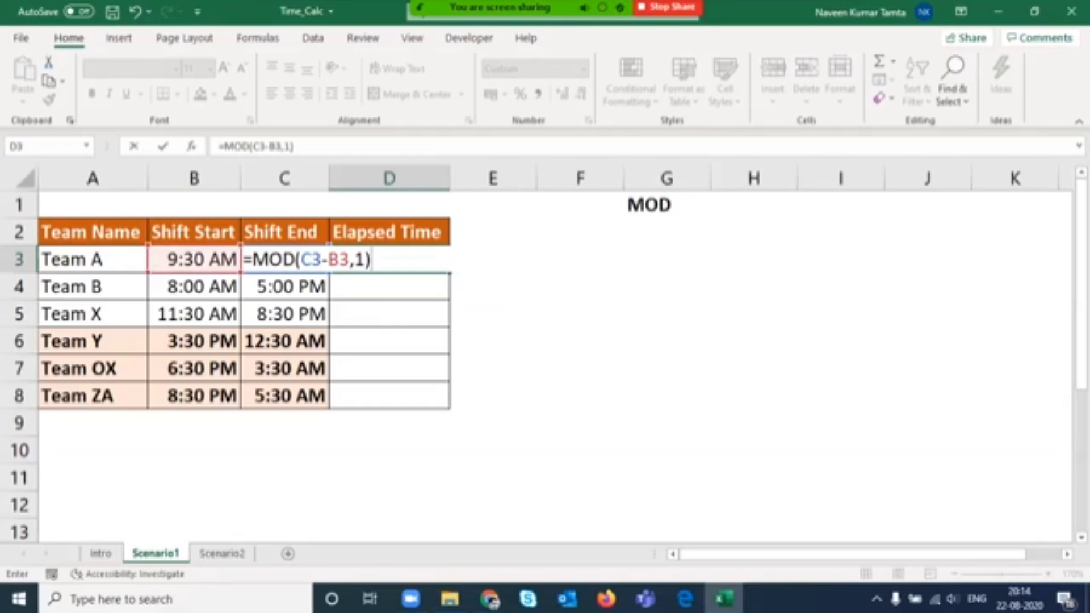
key(Return)
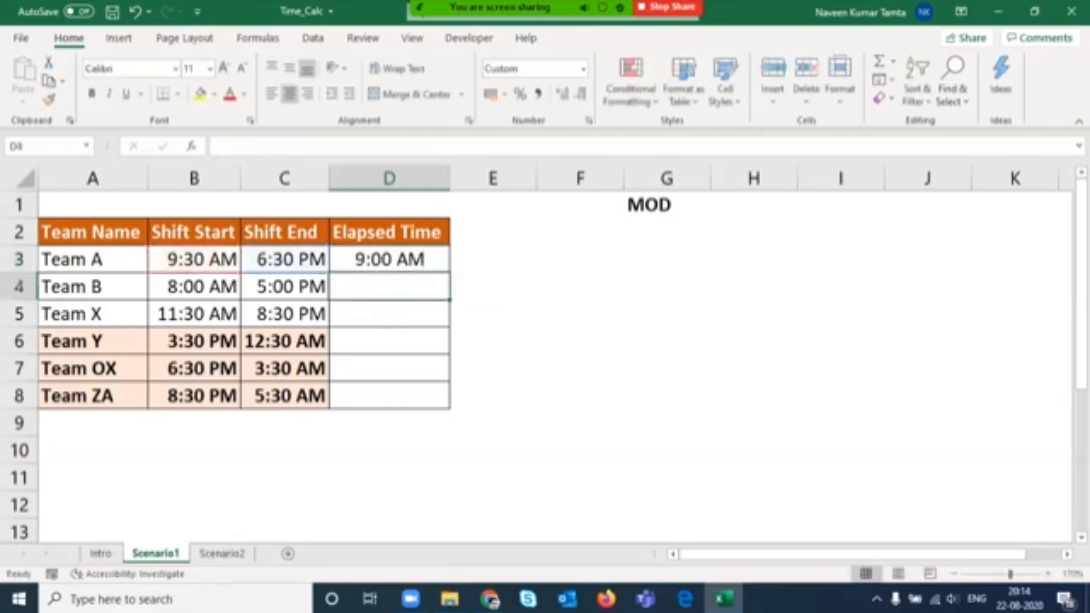
Fill the MOD formula from D3 down through D8 for the remaining teams.
click(389, 231)
click(389, 259)
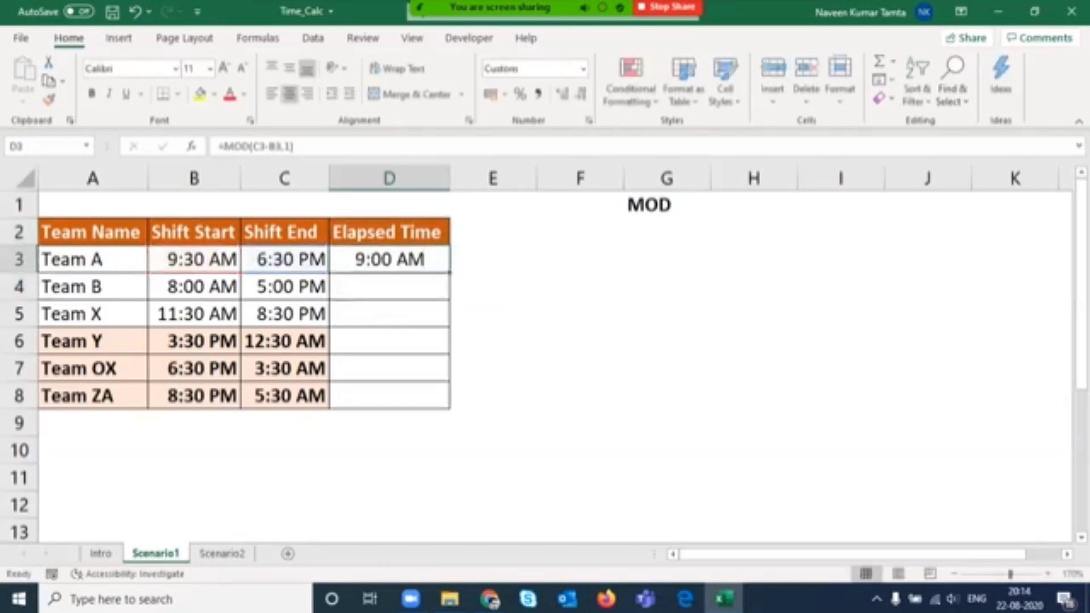
drag(450, 273, 450, 406)
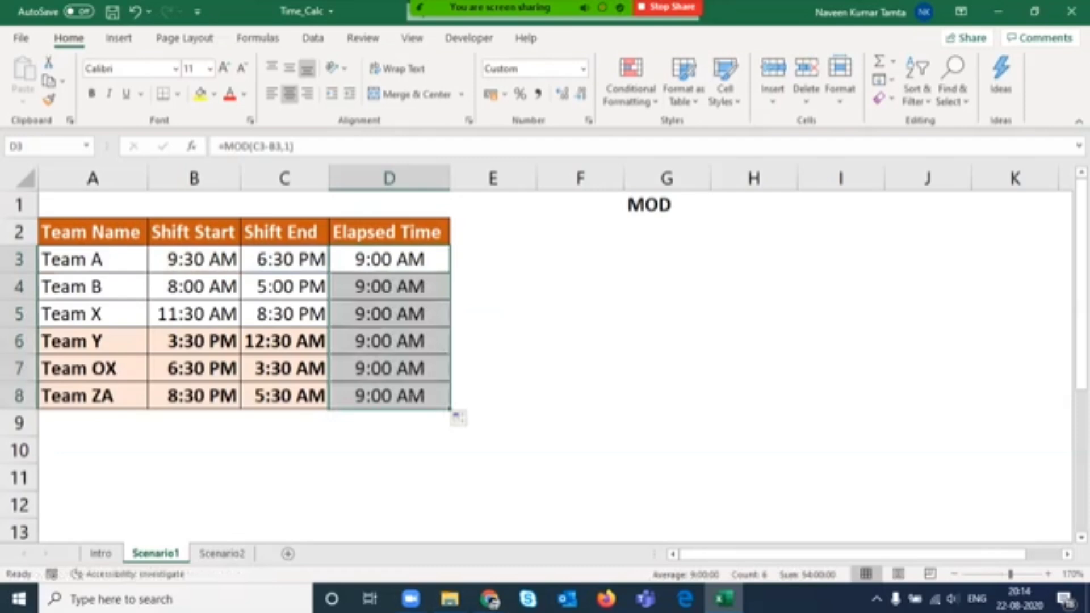
Review Team A's shift start, shift end and MOD formula, along with the elapsed-time cells in D3:D8.
click(390, 259)
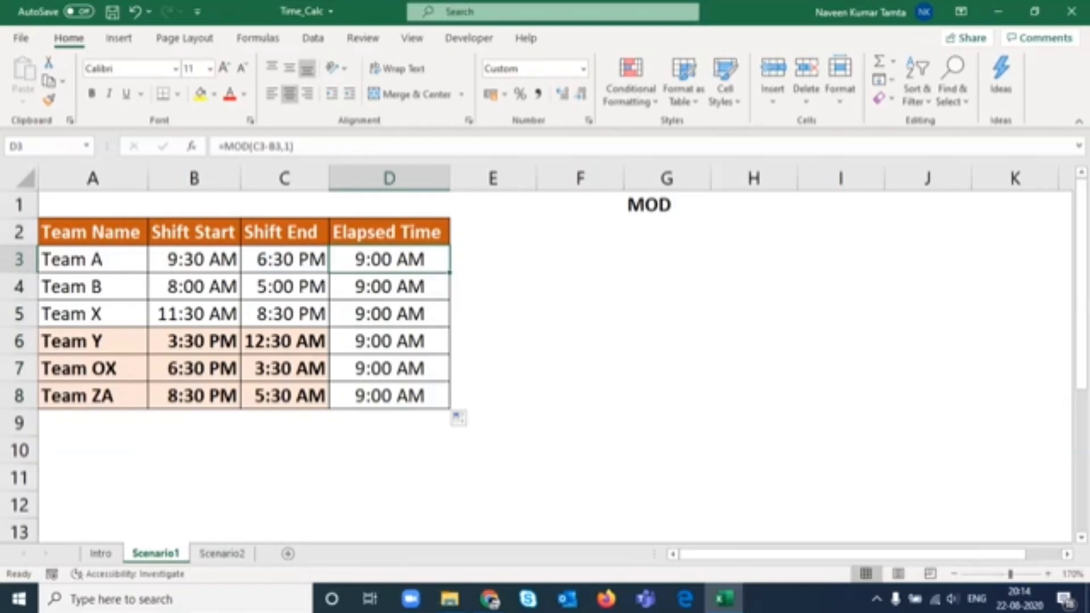
key(Left)
key(Left)
key(Right)
key(Left)
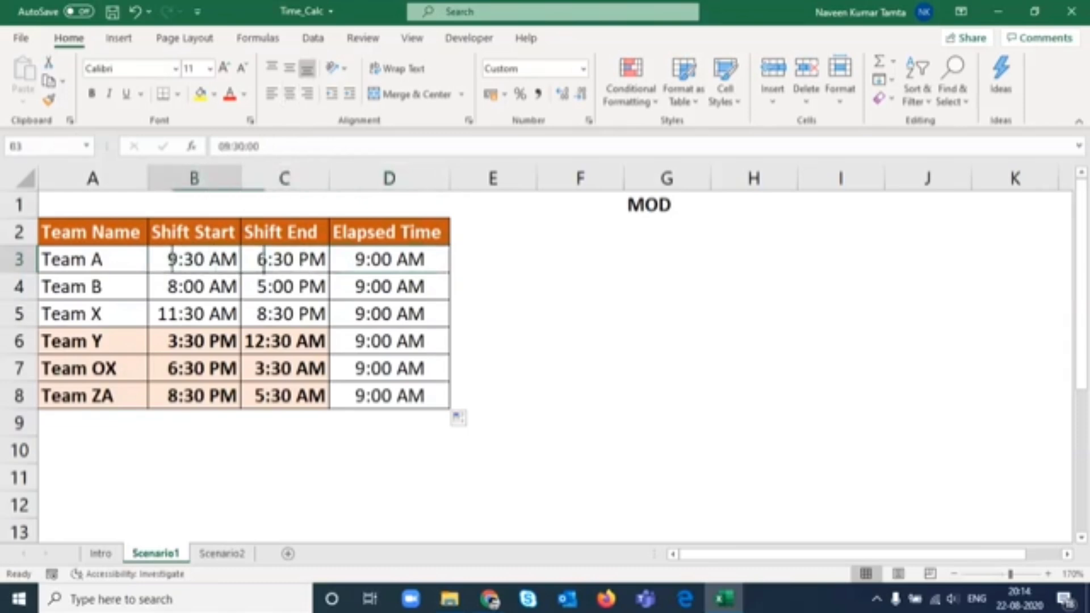
key(Right)
key(Right)
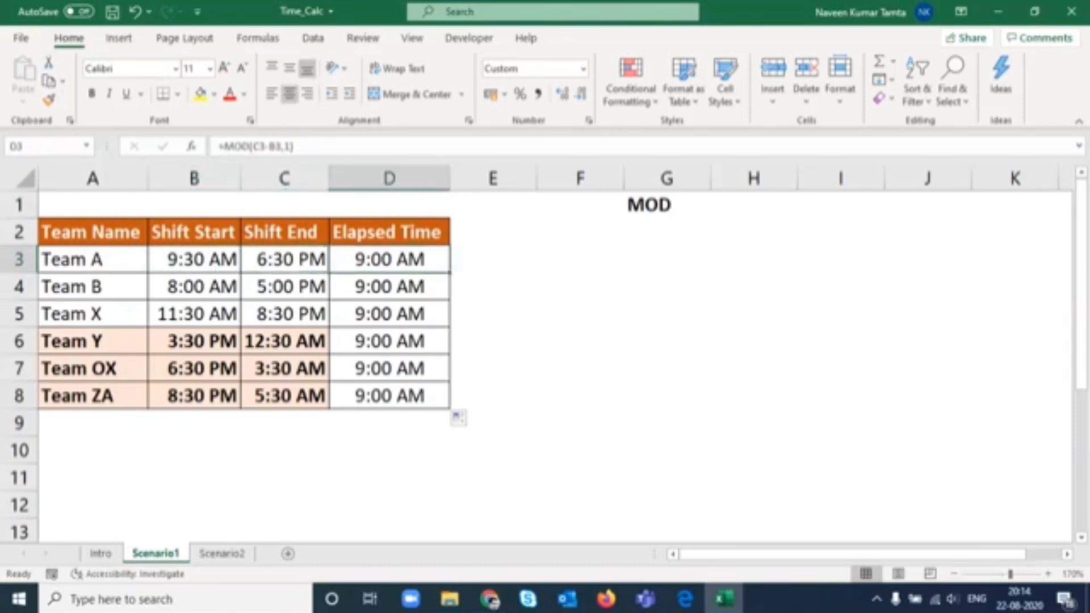
key(ctrl+shift+Down)
Enter the note CTRL 1 in bold in cell G3.
key(Right)
key(Right)
key(Right)
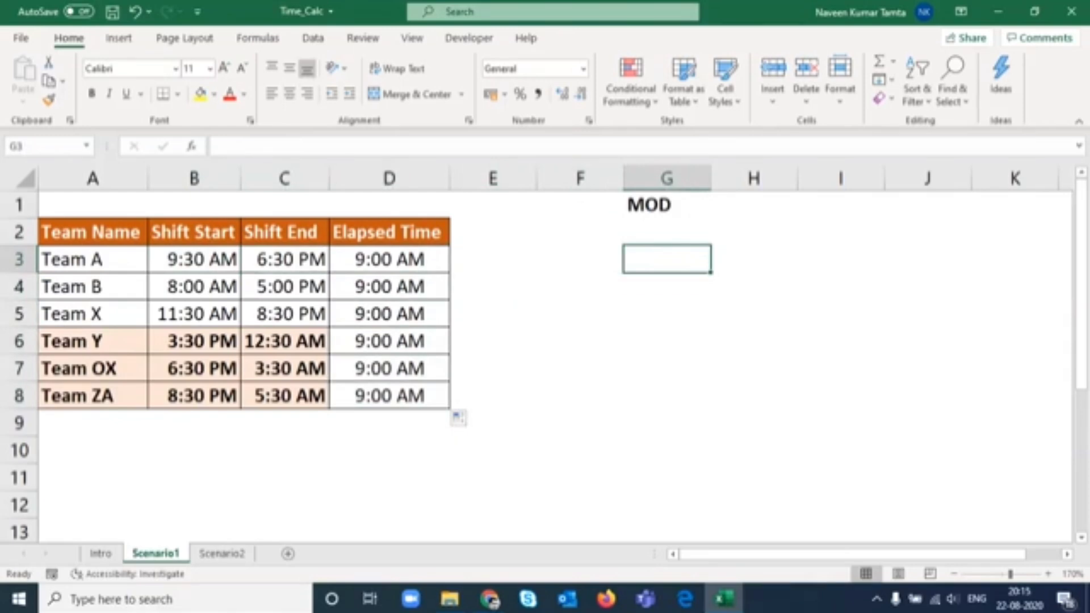
text(CTR)
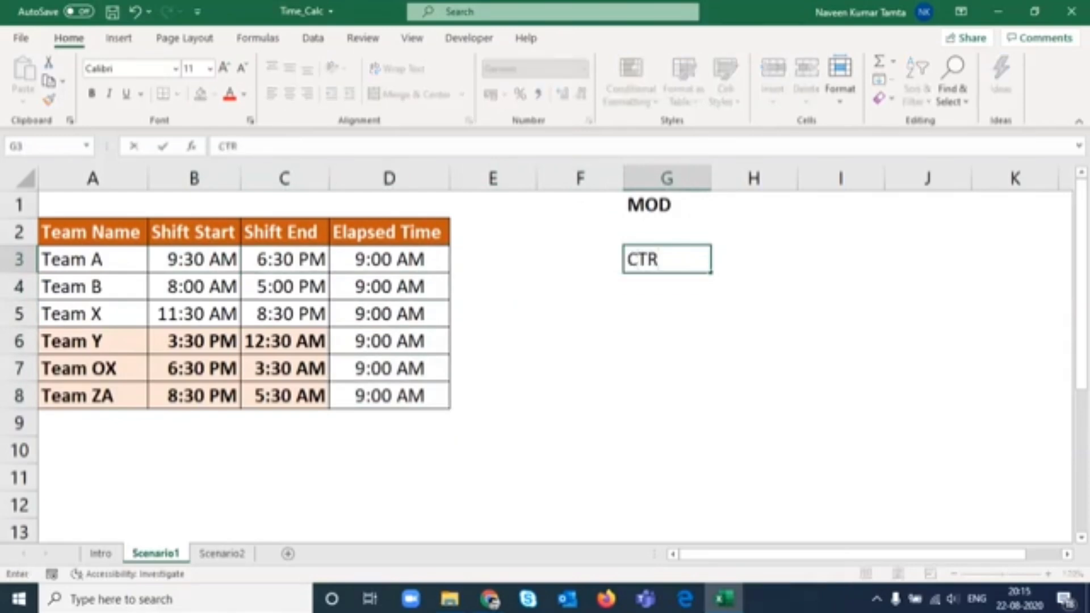
text(L 1)
key(Return)
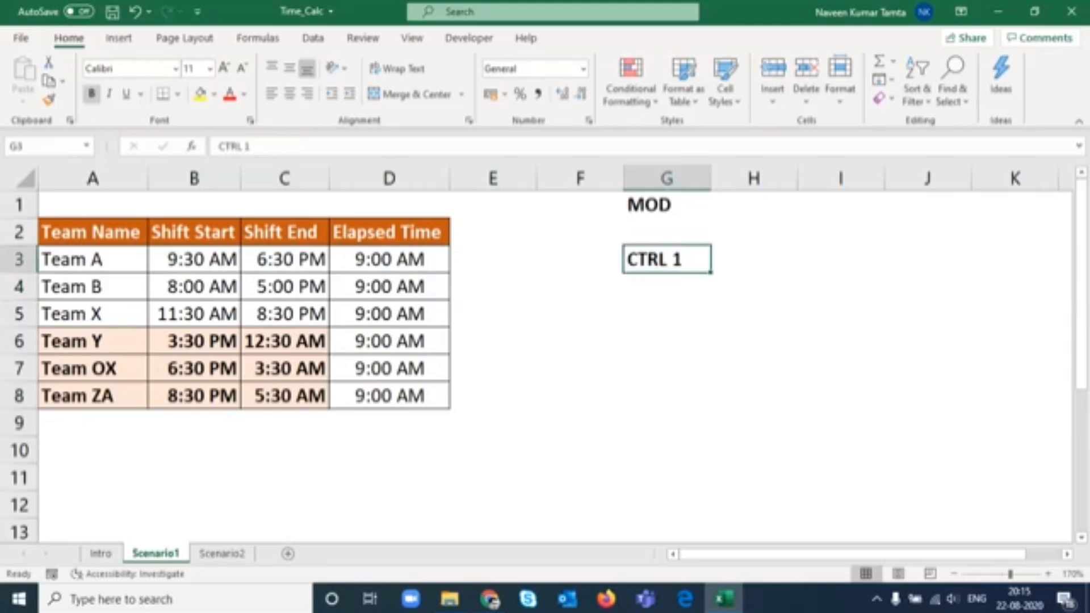
Enter the note Format Cells in cell G4, below the CTRL 1 note.
text(Format)
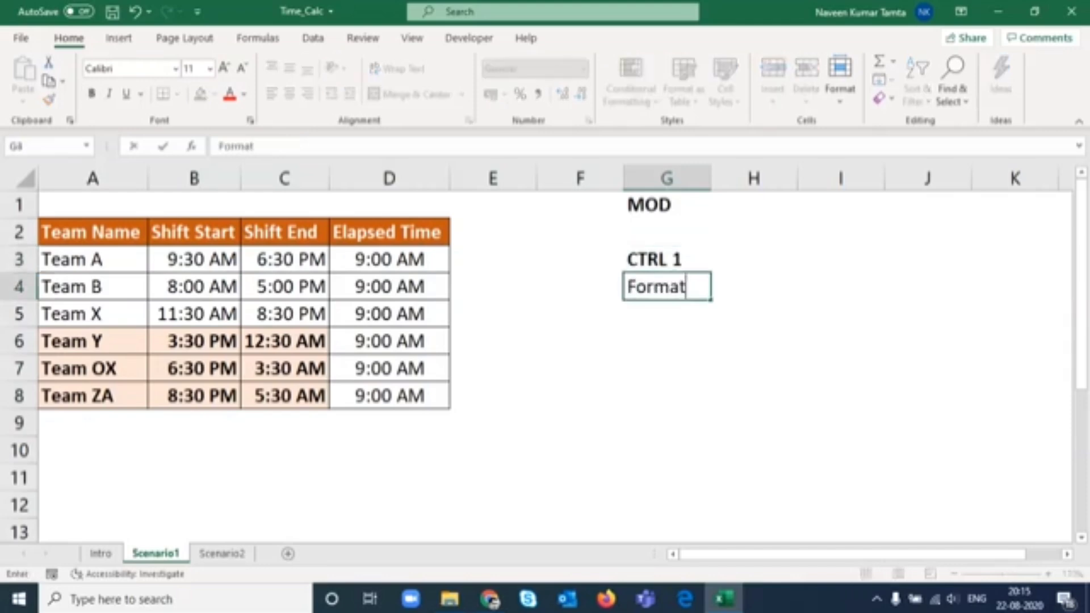
text( Cell)
key(Return)
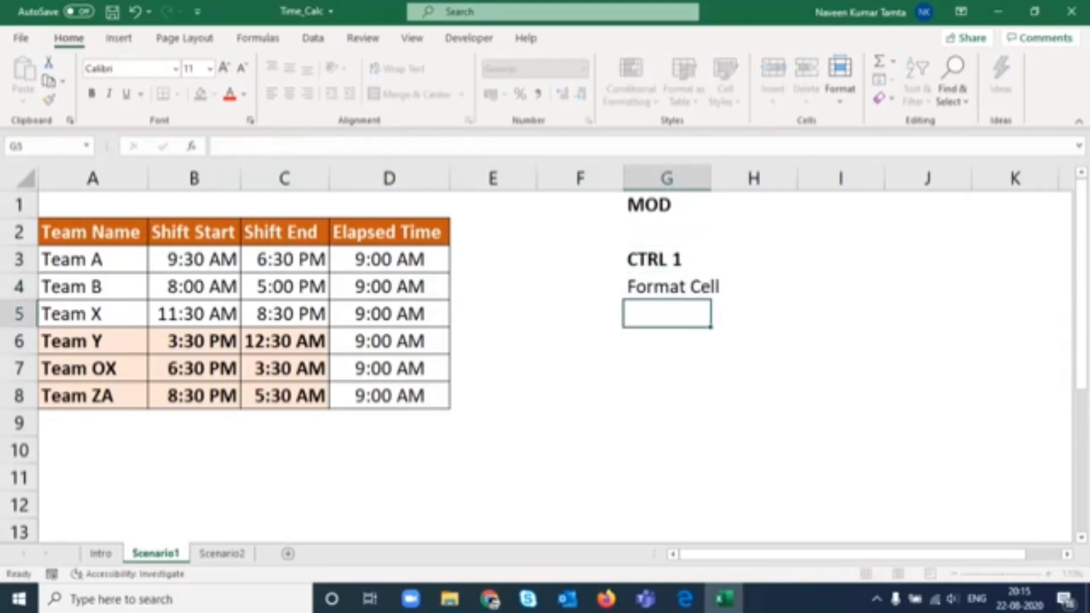
key(Up)
key(F2)
text(s)
key(Return)
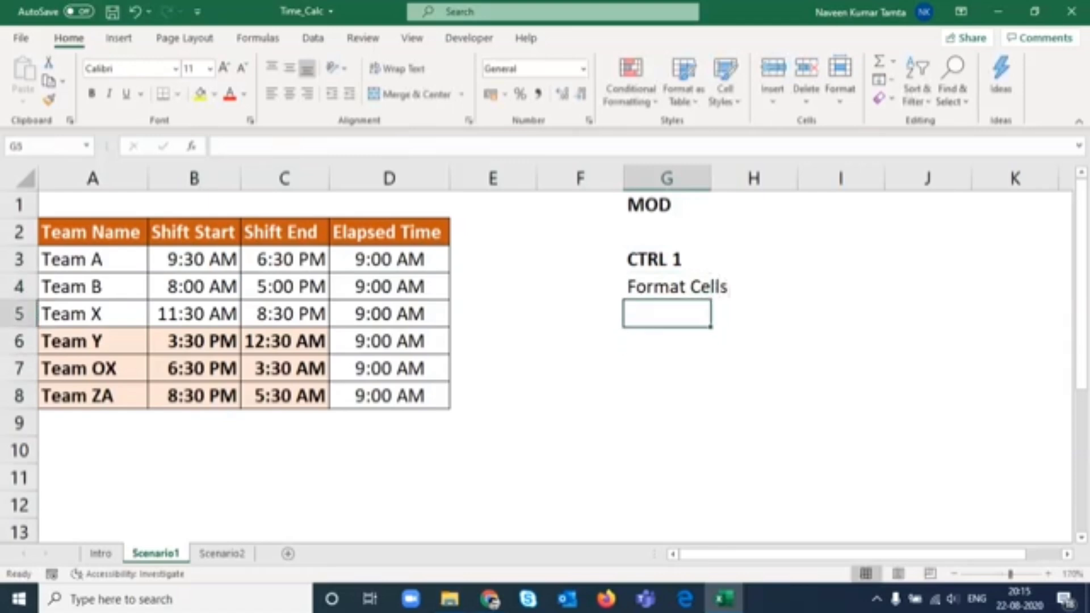
Enter the note Custom in cell G5 and make the notes in G4 and G5 bold.
text(Custom)
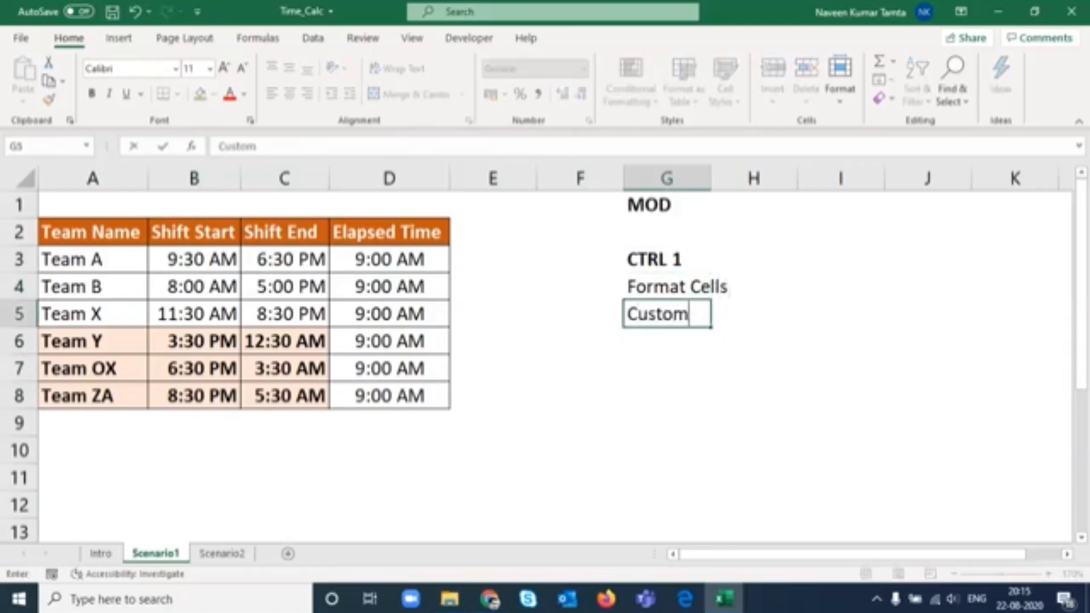
key(Return)
key(Up)
key(Up)
key(ctrl+b)
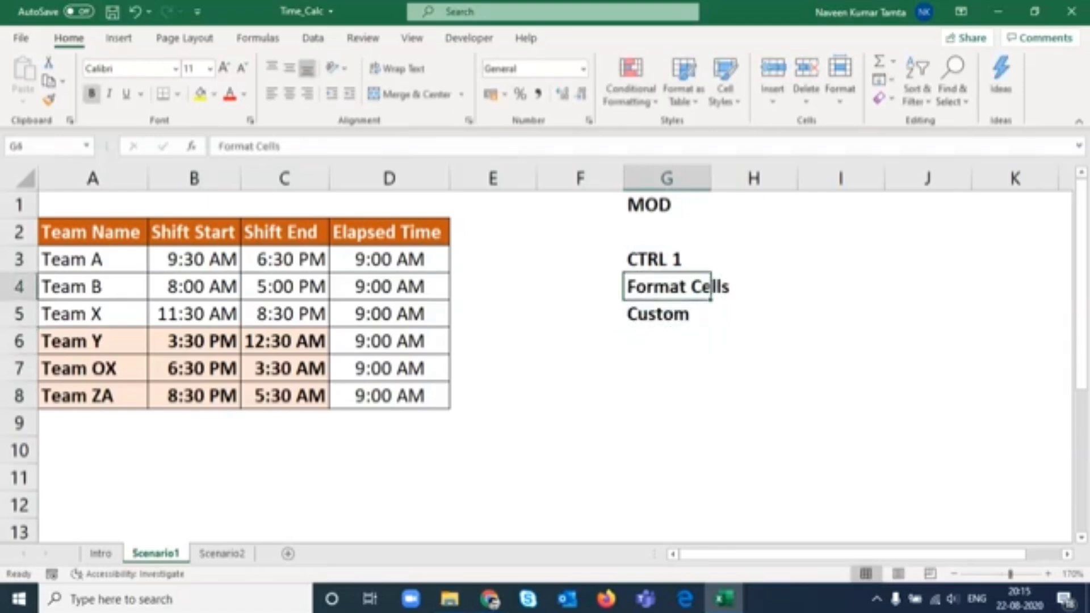
Enter the note [h]:mm in bold in cell G6, then go over the notes in G3:G6.
key(Down)
key(Down)
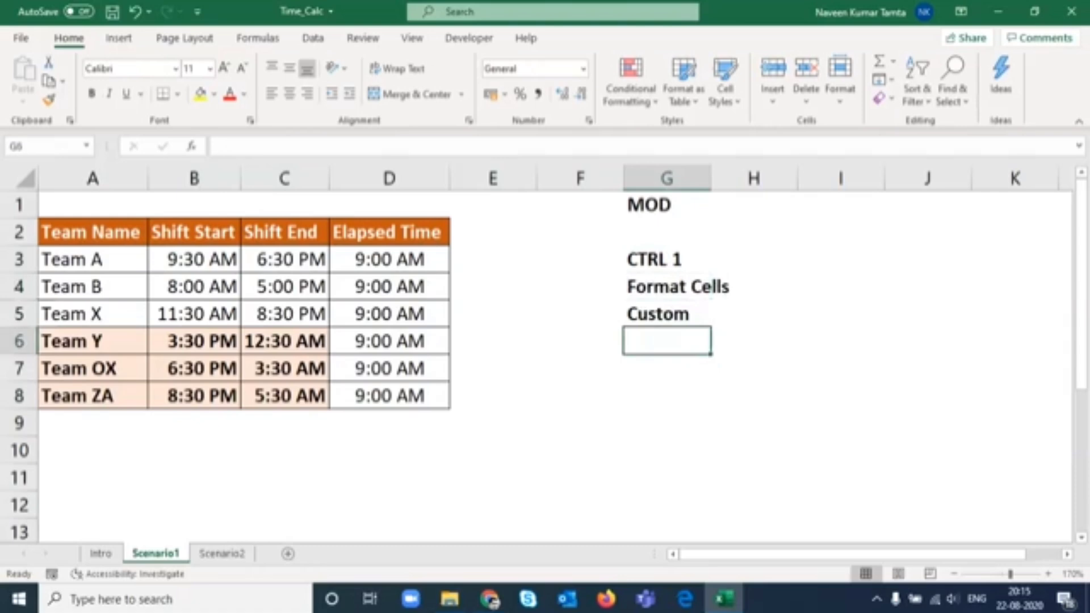
text([h])
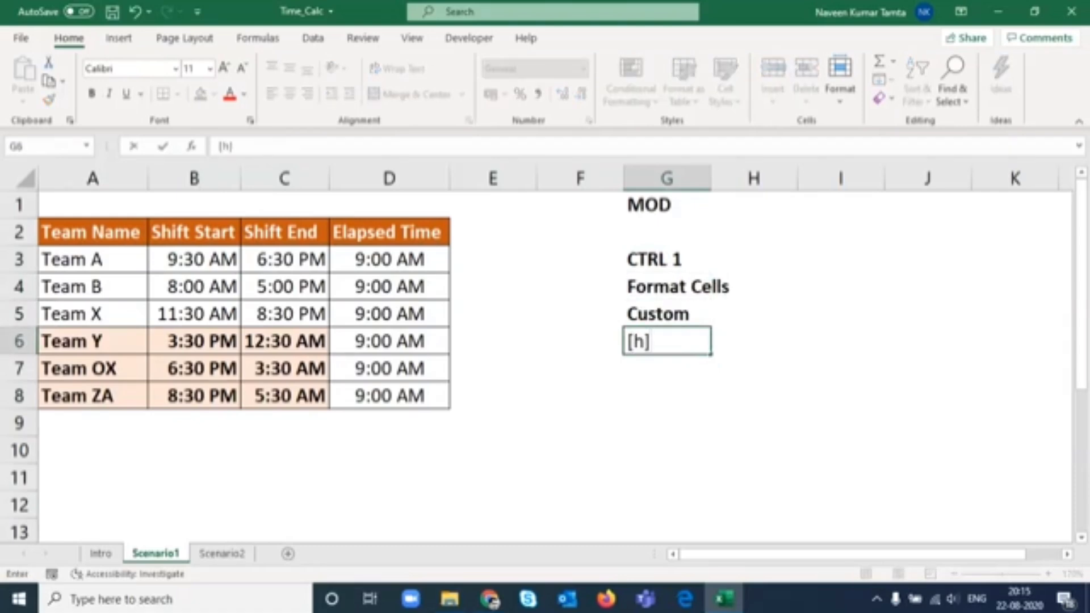
text(:mm)
key(Return)
key(Up)
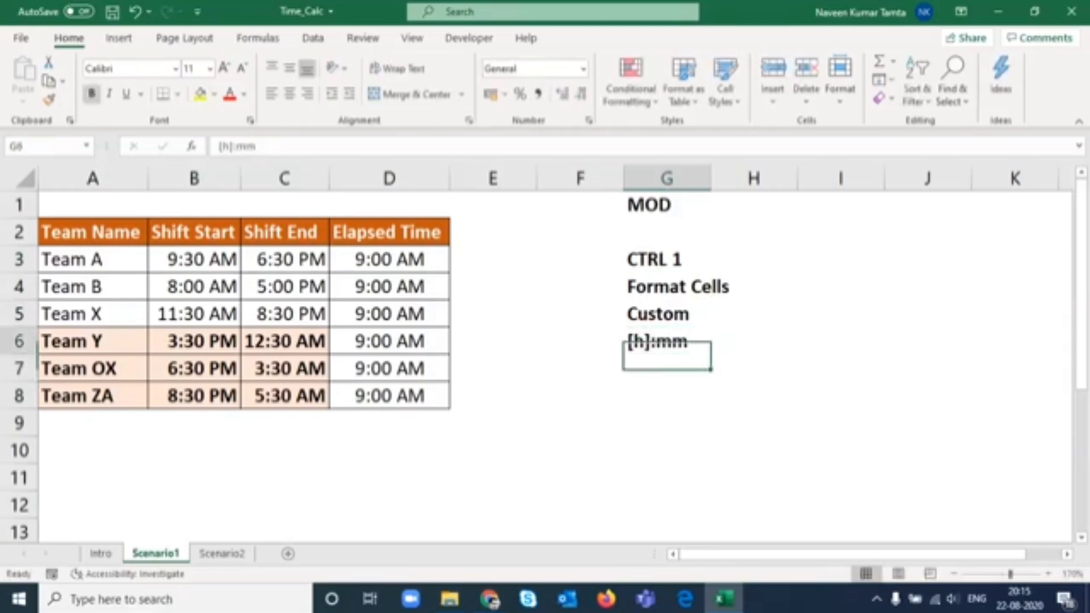
drag(667, 260, 667, 341)
click(667, 232)
click(666, 259)
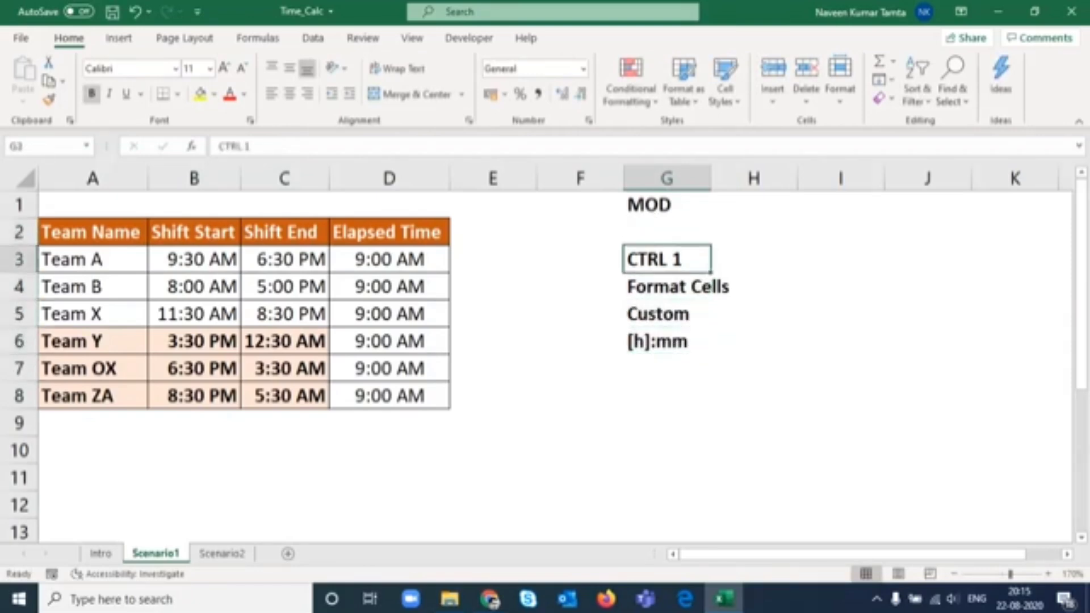
Open the Format Cells settings for the elapsed times in D3:D8 and choose the Custom number category.
drag(389, 259, 390, 423)
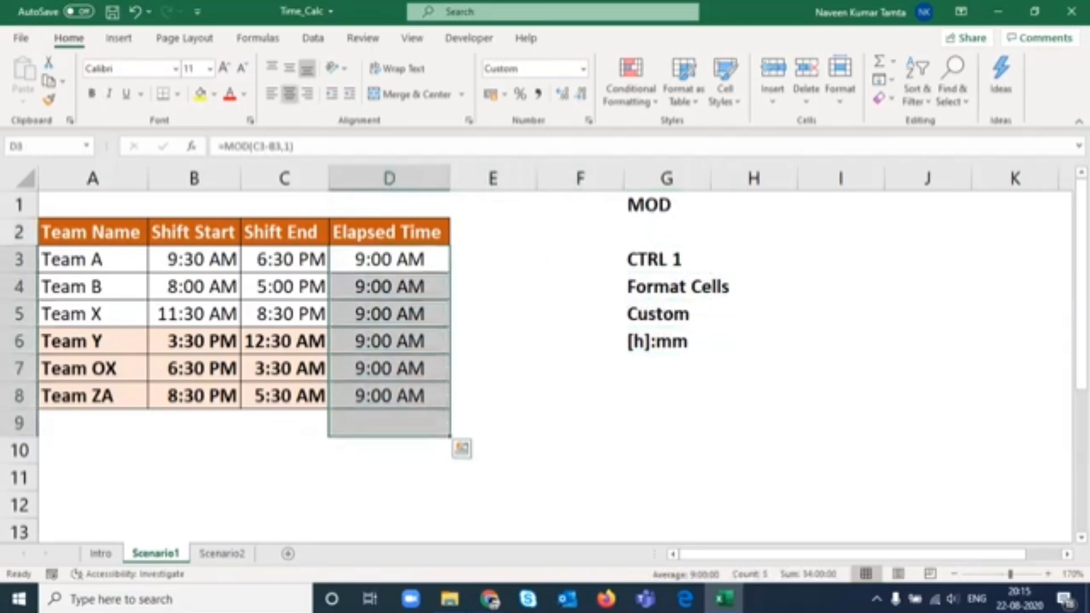
key(shift+Up)
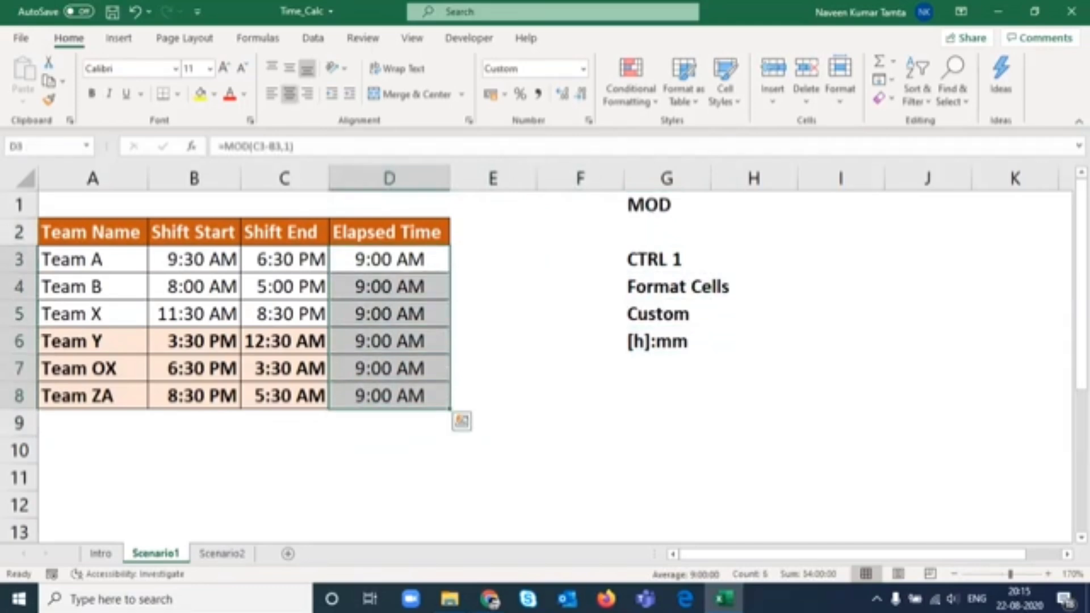
key(ctrl+1)
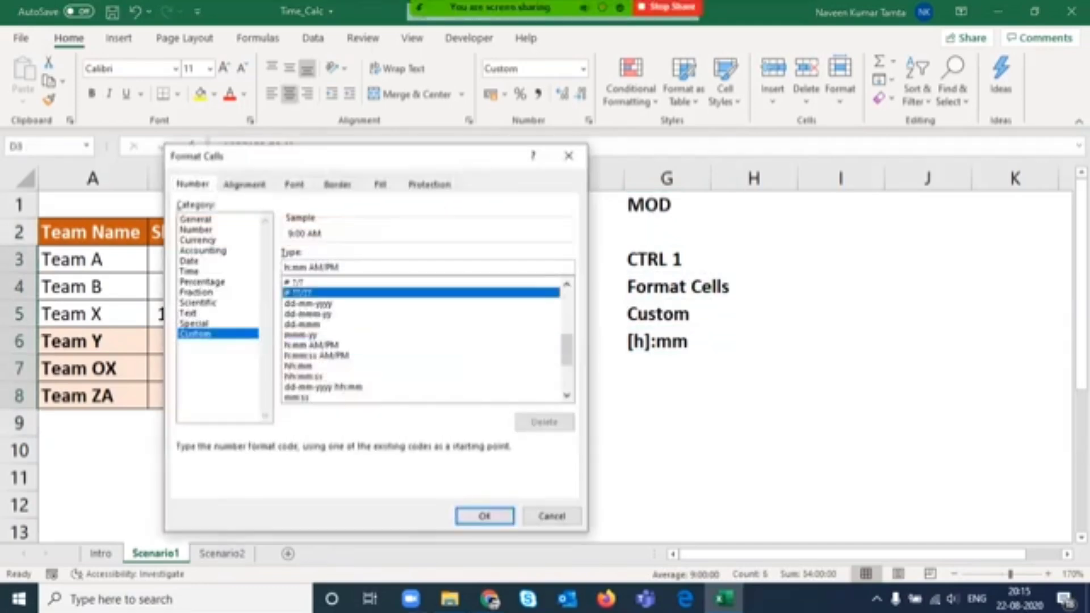
click(196, 219)
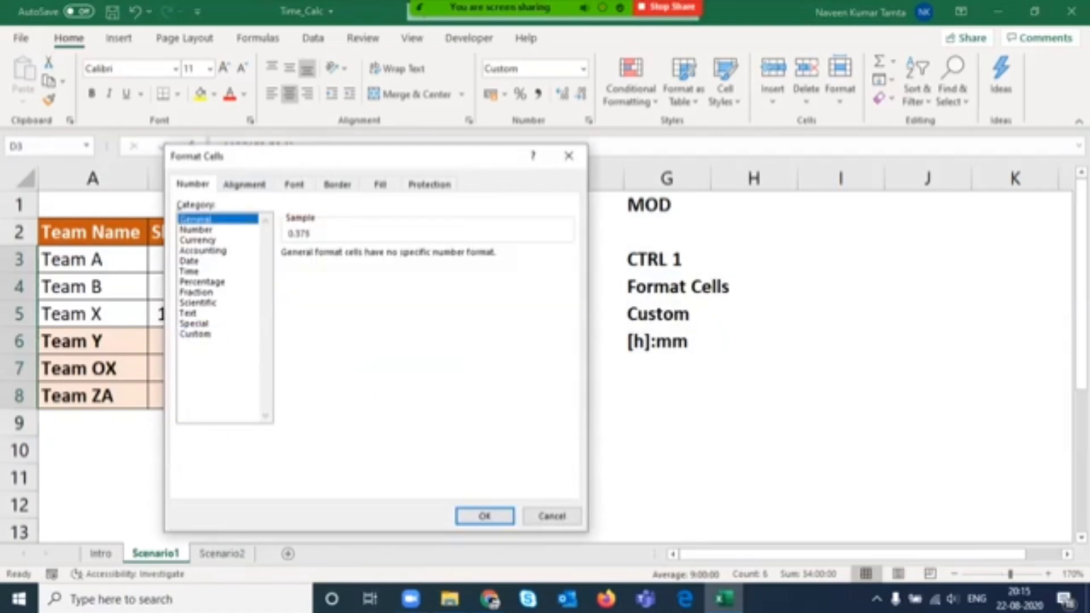
click(195, 334)
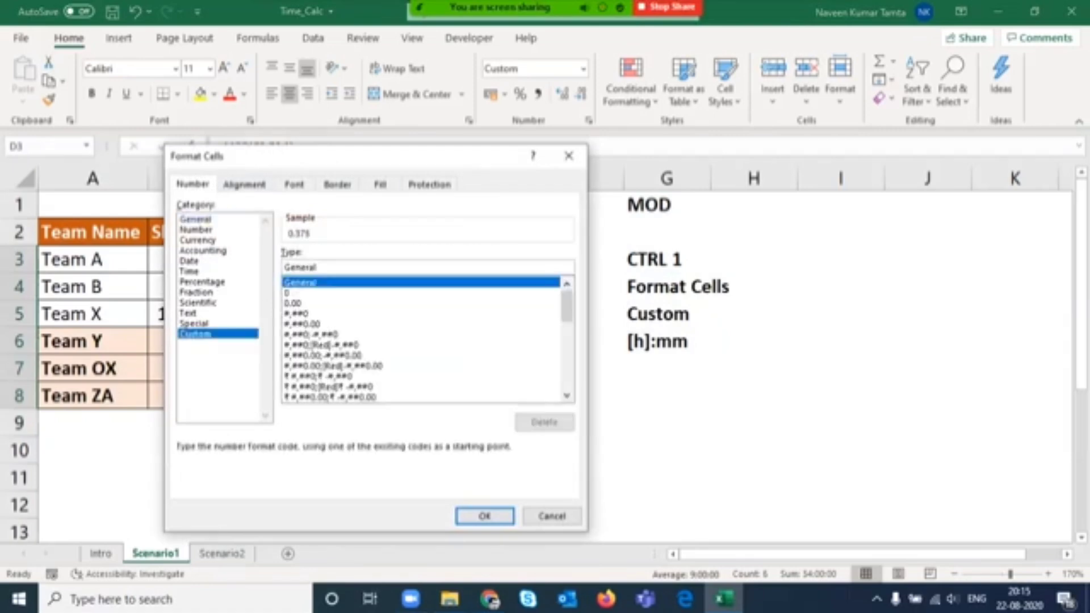
Look through the custom number format codes and pick [h]:mm:ss as the starting code.
drag(391, 161, 295, 97)
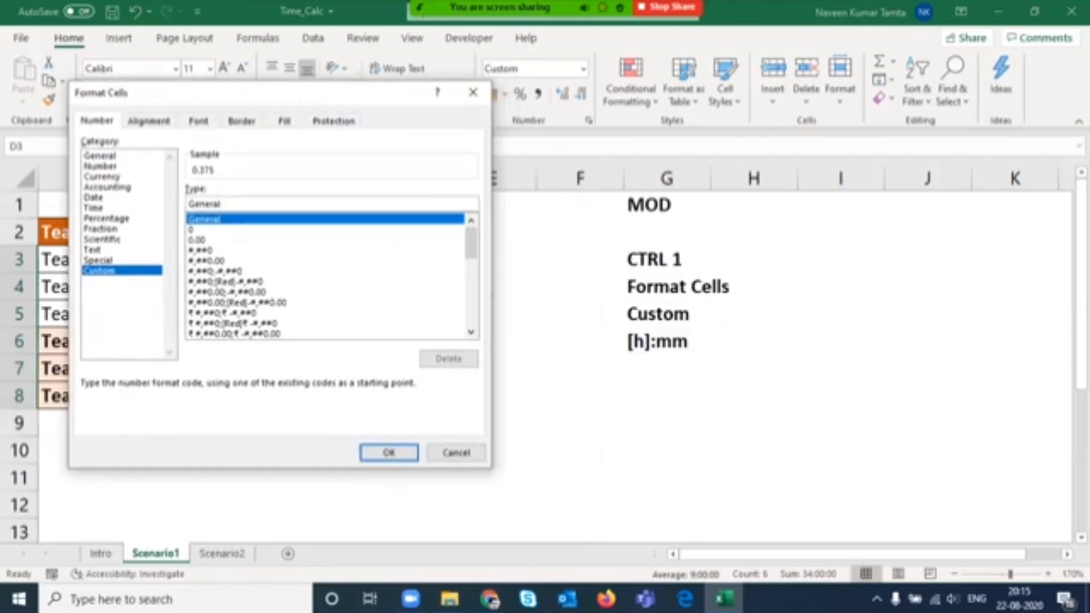
scroll(326, 277, down, 8)
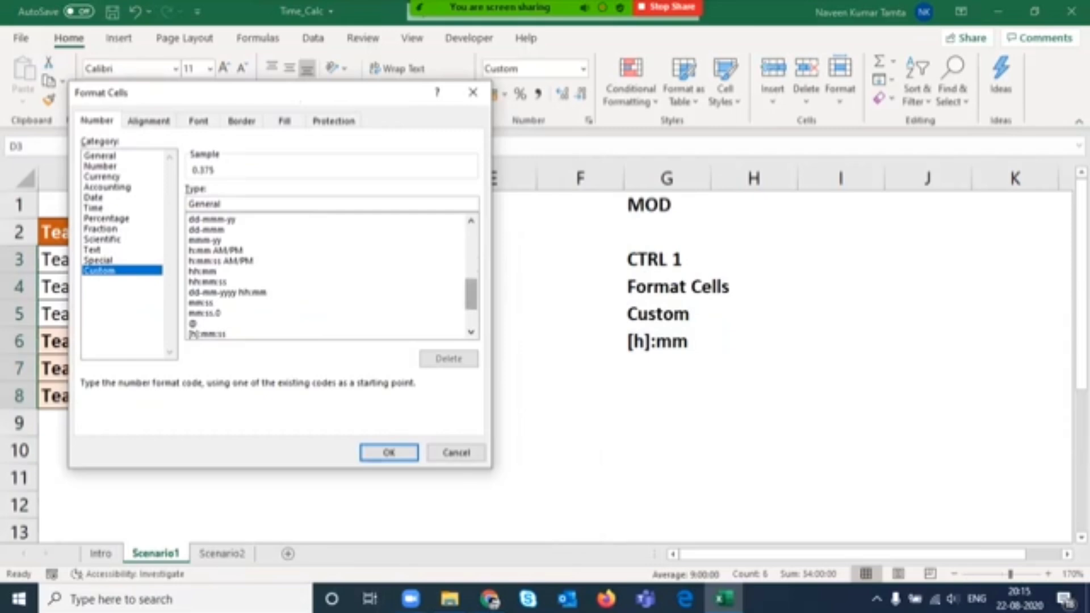
scroll(326, 276, down, 2)
scroll(327, 276, up, 3)
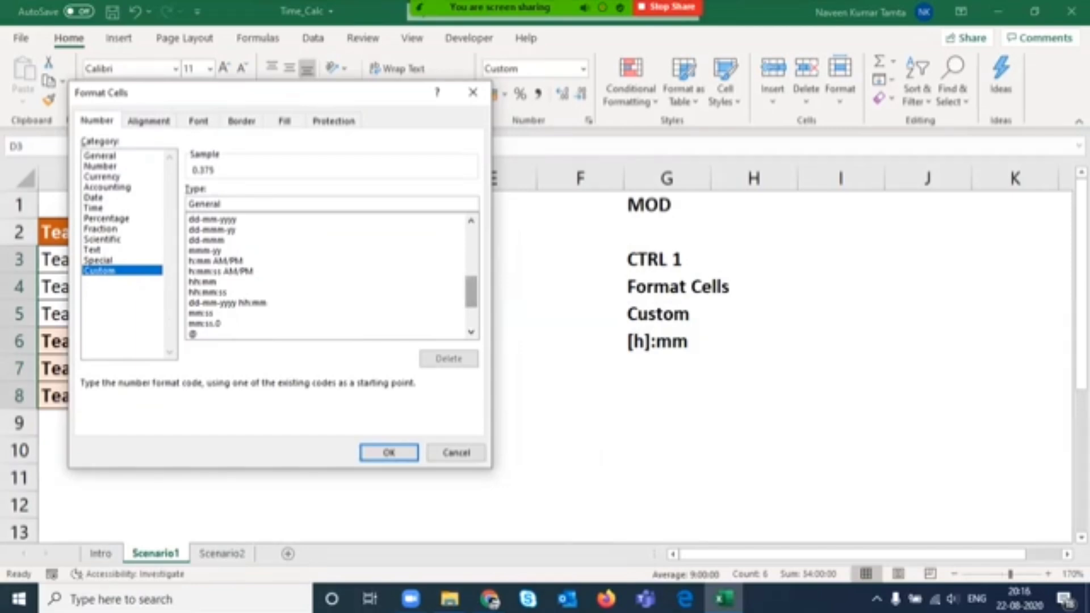
drag(471, 291, 471, 309)
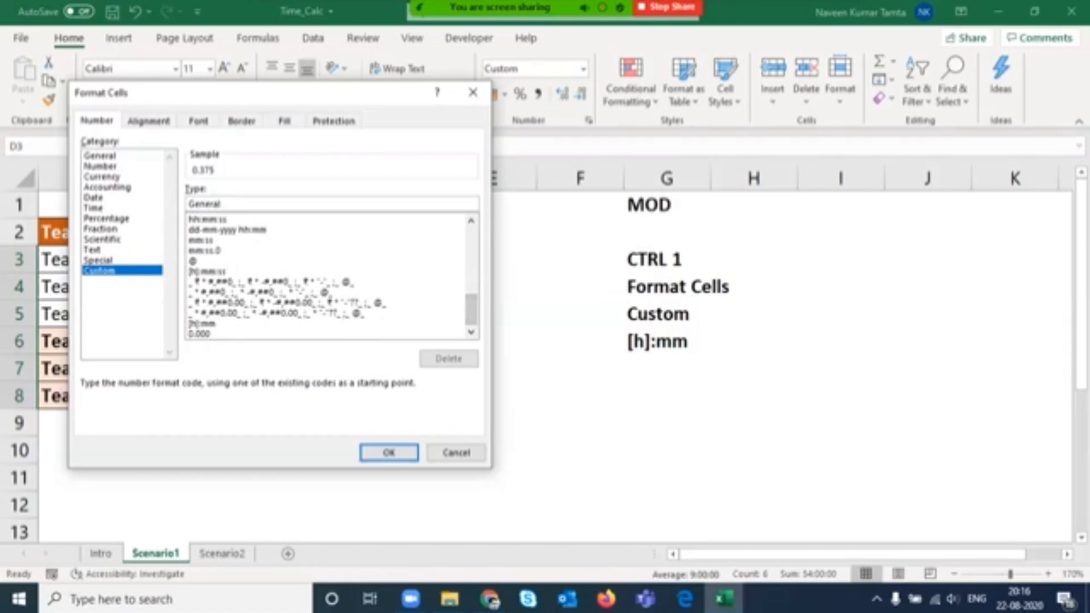
click(204, 323)
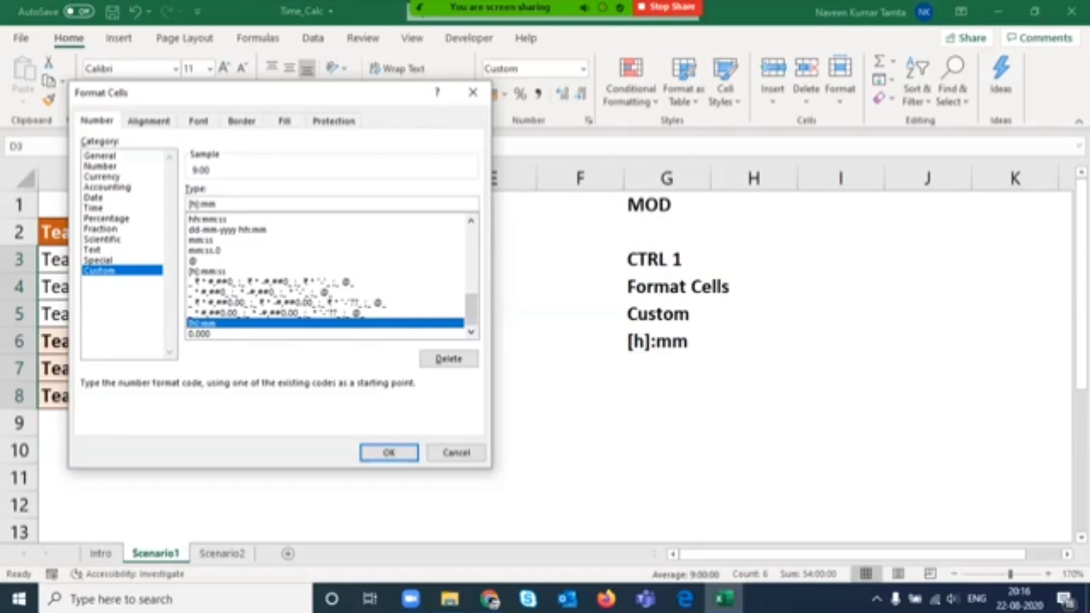
click(207, 270)
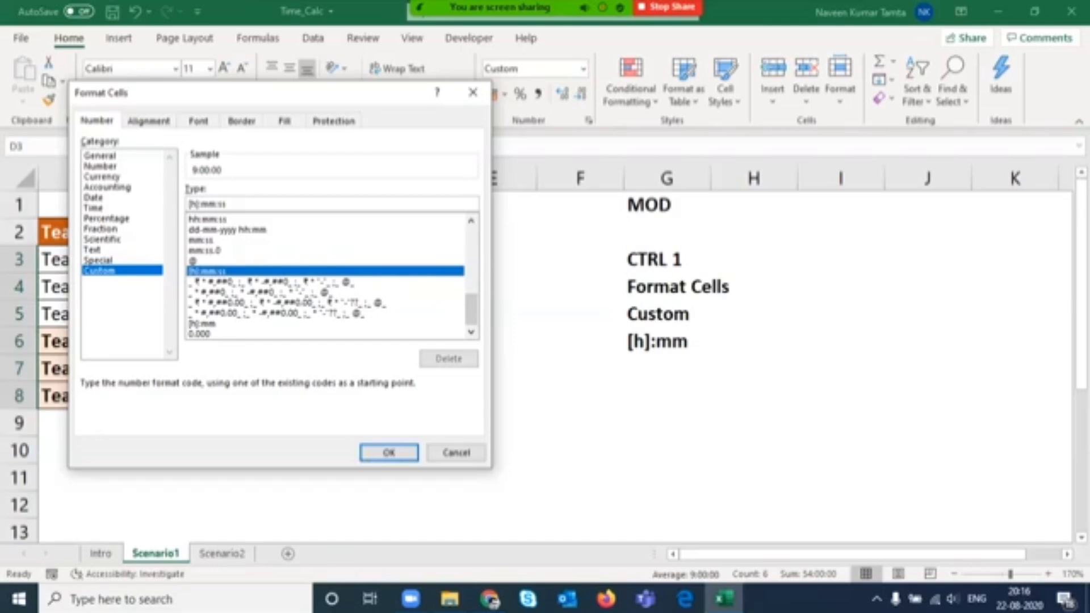
Shorten the custom code to [h]:mm by removing the seconds and apply it to D3:D8.
click(226, 204)
key(BackSpace)
key(BackSpace)
key(BackSpace)
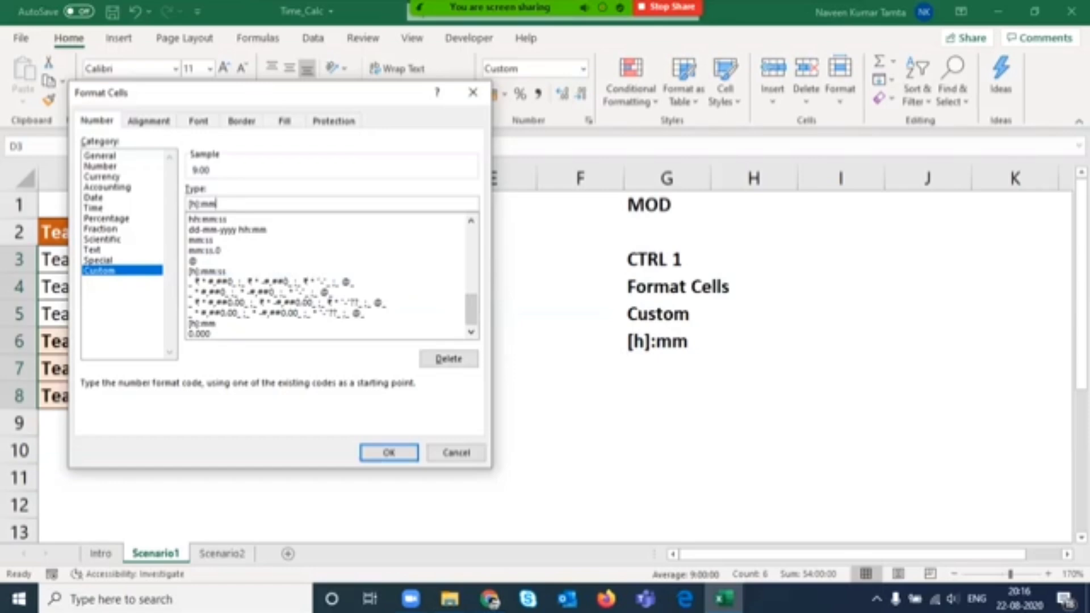
click(389, 452)
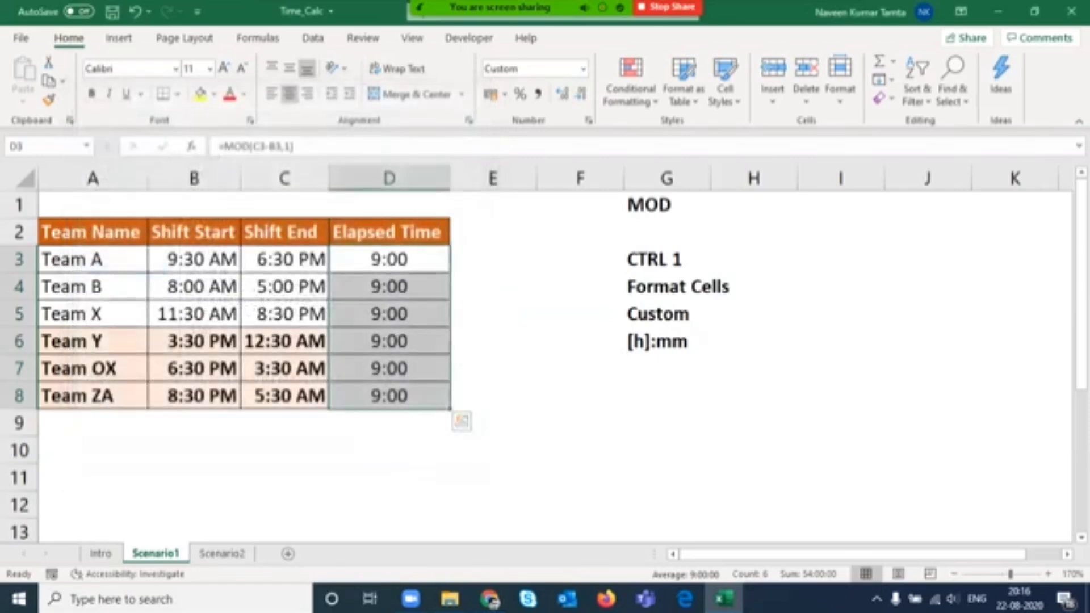
Review the reformatted elapsed times in D3:D8 alongside the shift start and shift end columns.
drag(389, 259, 388, 395)
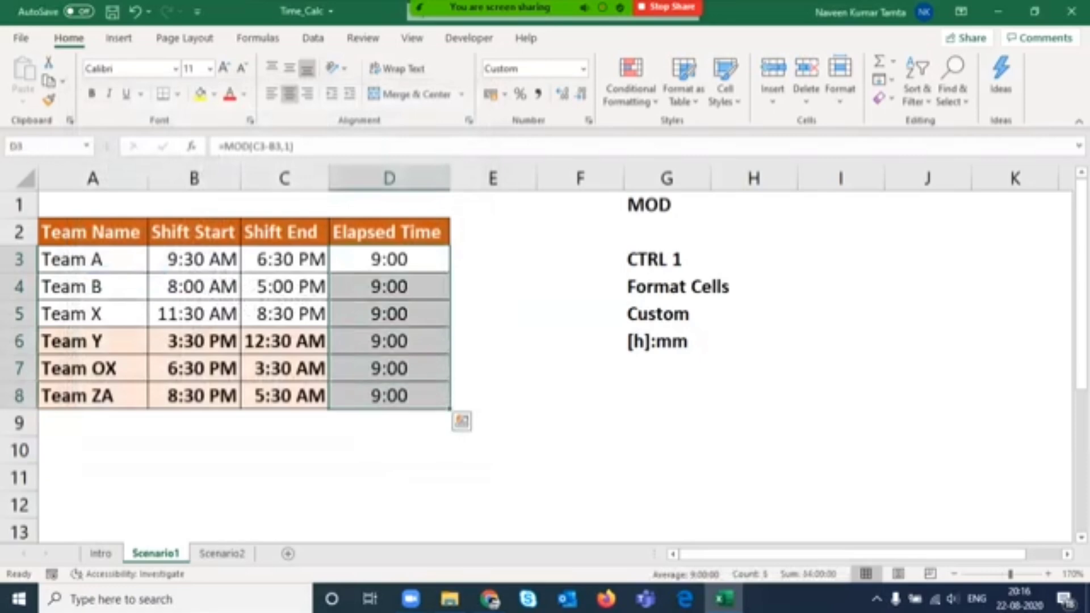
key(Left)
key(Left)
key(Left)
key(Right)
key(Right)
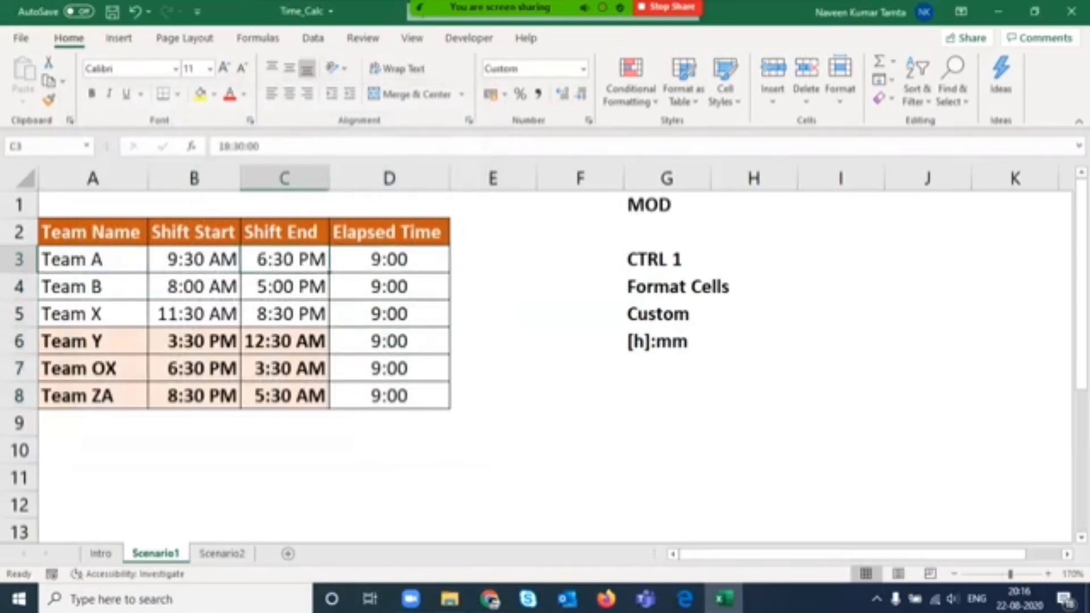
key(Right)
key(shift+Down)
key(shift+Down)
key(shift+Down)
key(shift+Down)
key(shift+Down)
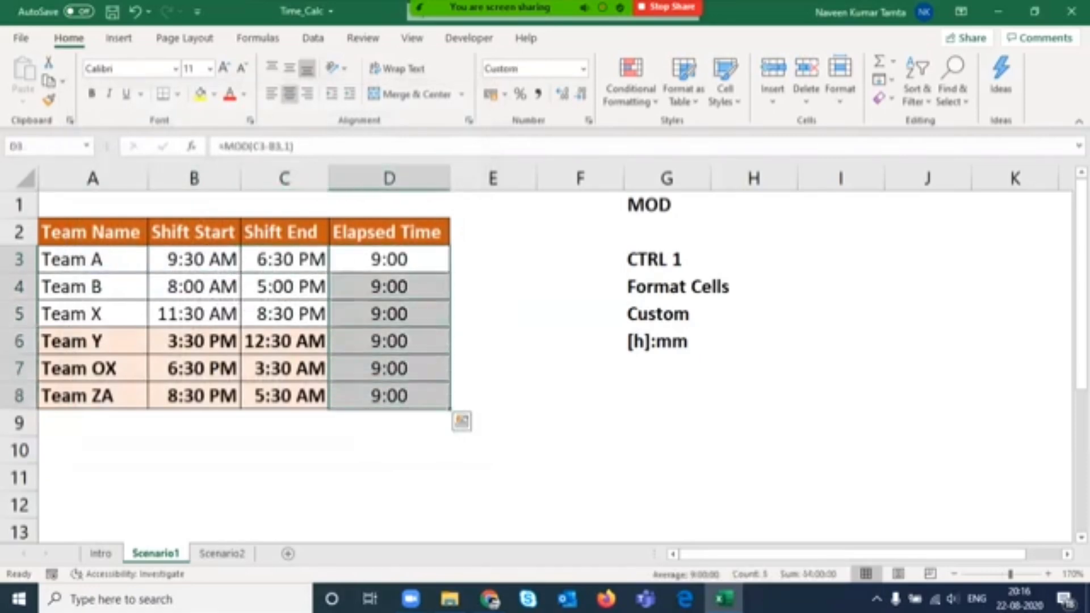
key(Left)
key(Left)
key(shift+Right)
key(shift+Right)
key(shift+Down)
key(shift+Down)
key(shift+Down)
key(shift+Down)
key(shift+Down)
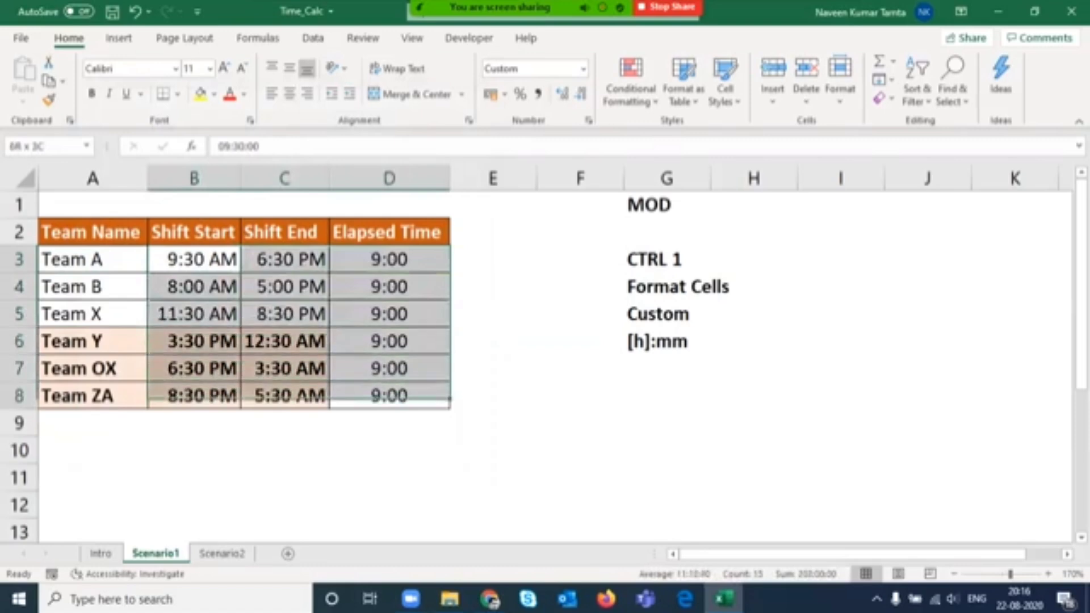
key(Up)
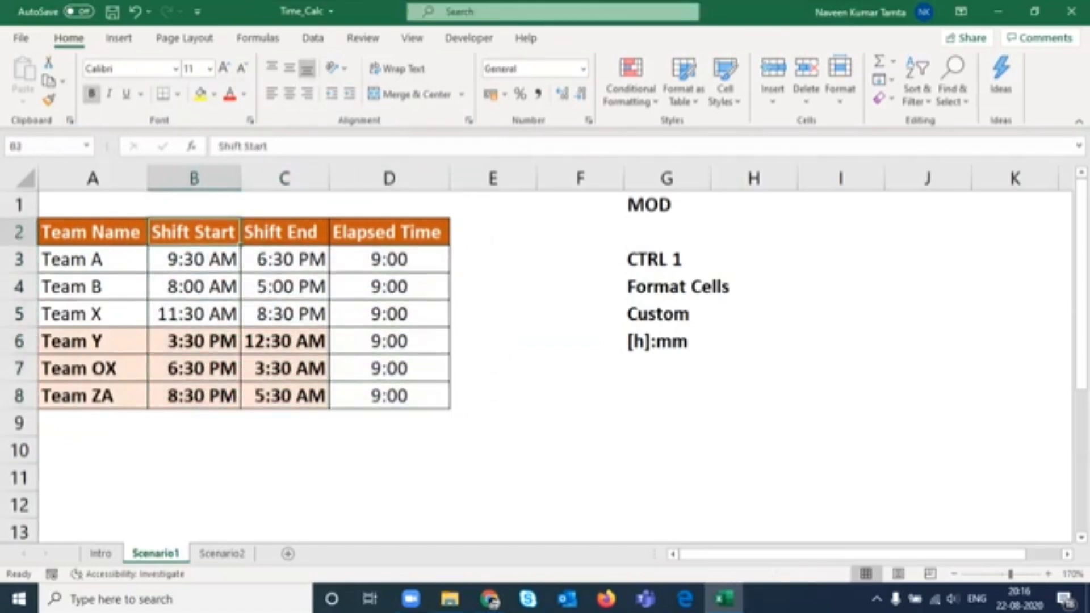
Switch to the Scenario2 sheet and hide its gridlines.
key(ctrl+Page_Down)
key(Left)
key(Left)
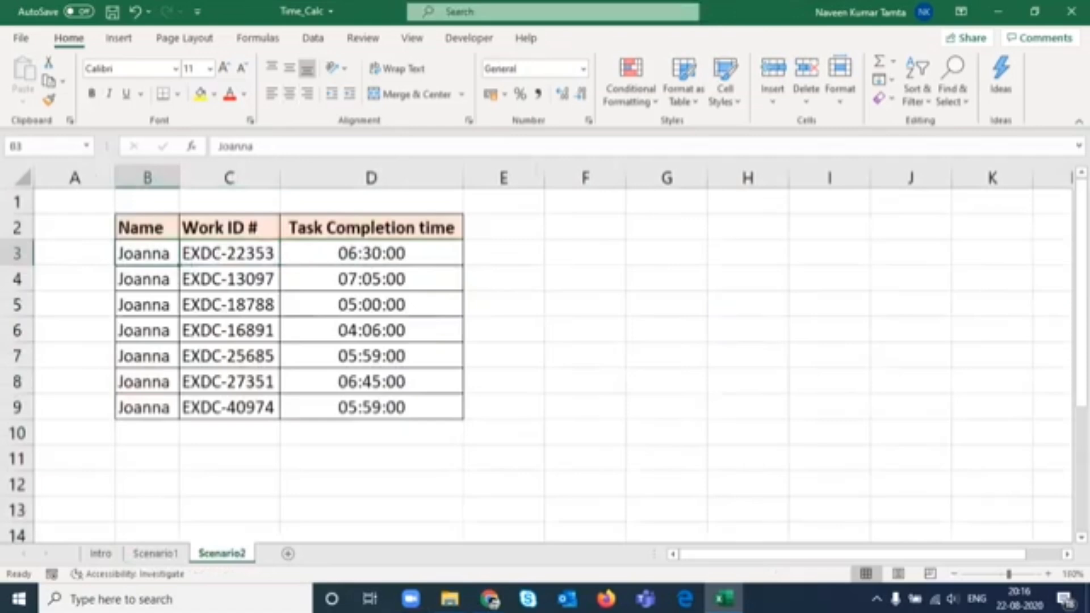
key(alt+w)
key(v)
key(g)
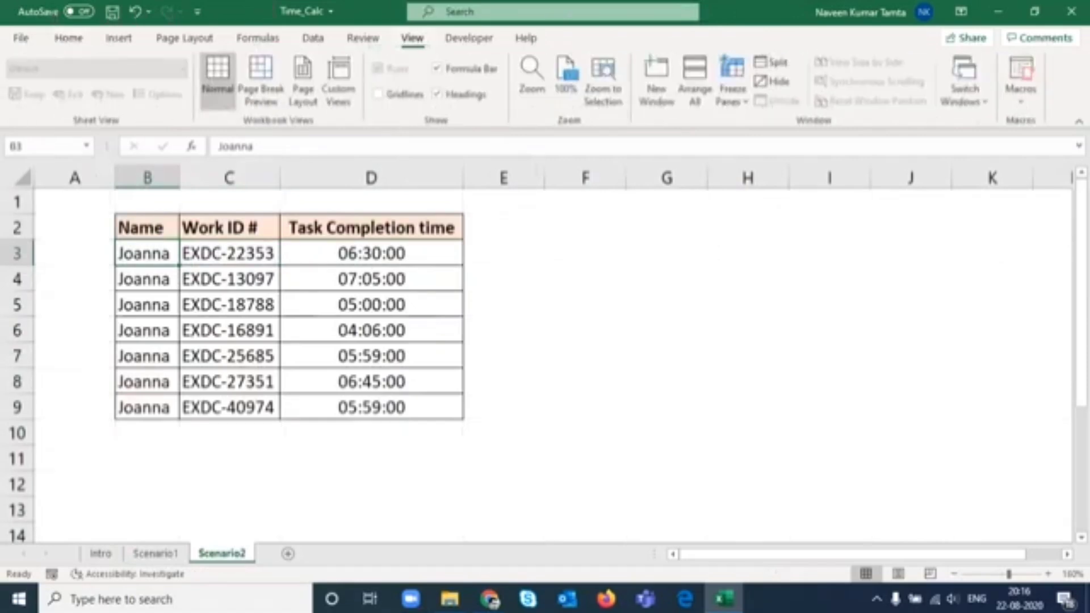
Examine the table headers and the work IDs in C3:C9 on the Scenario2 sheet.
key(Up)
key(Right)
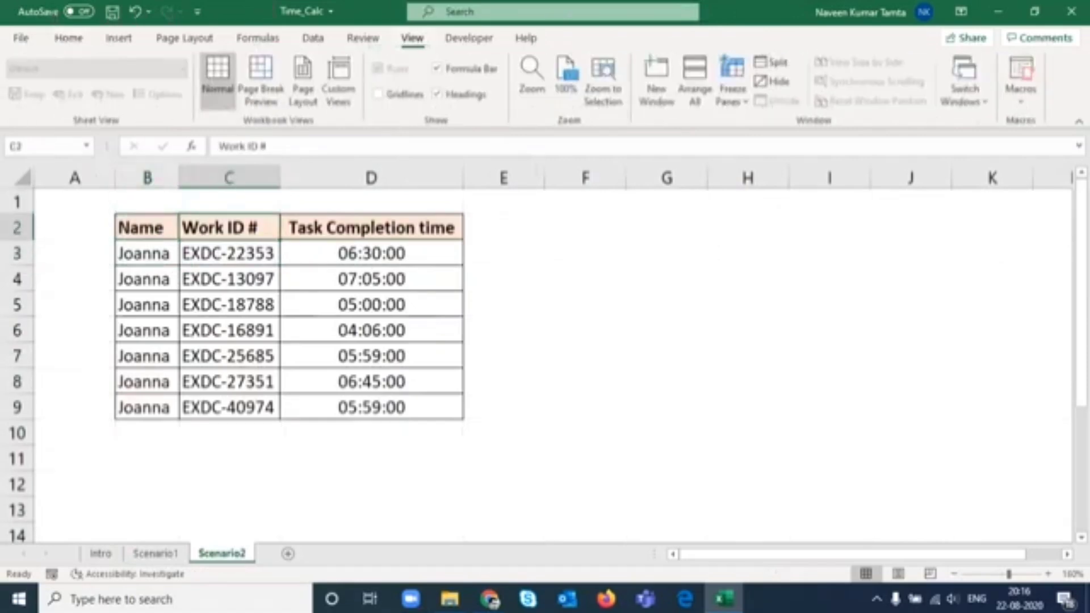
key(Down)
key(shift+Down)
key(shift+Down)
key(shift+Down)
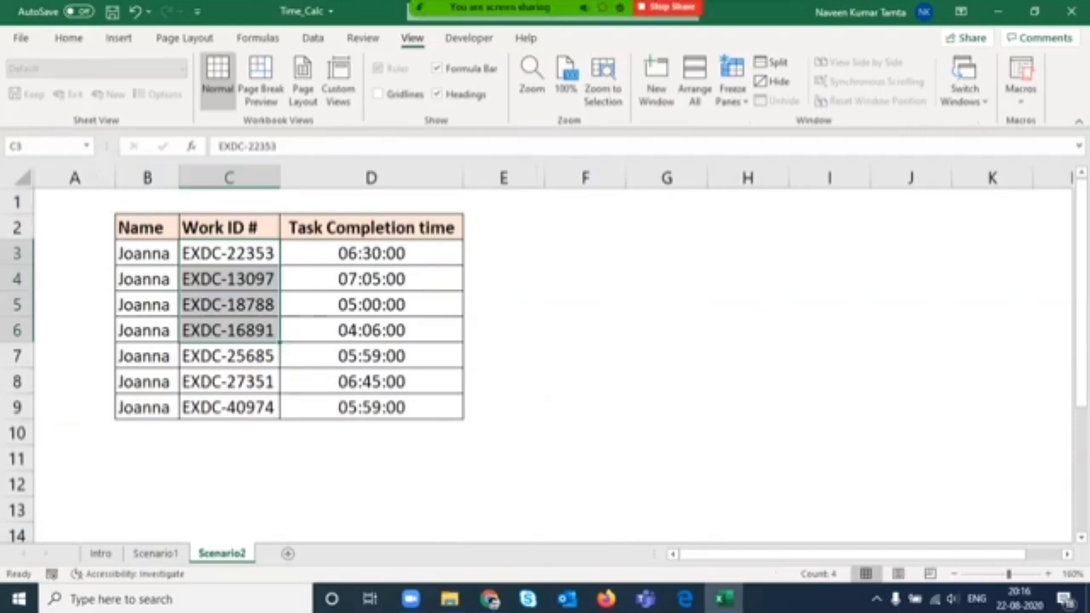
key(shift+Down)
key(shift+Down)
key(shift+Down)
key(Up)
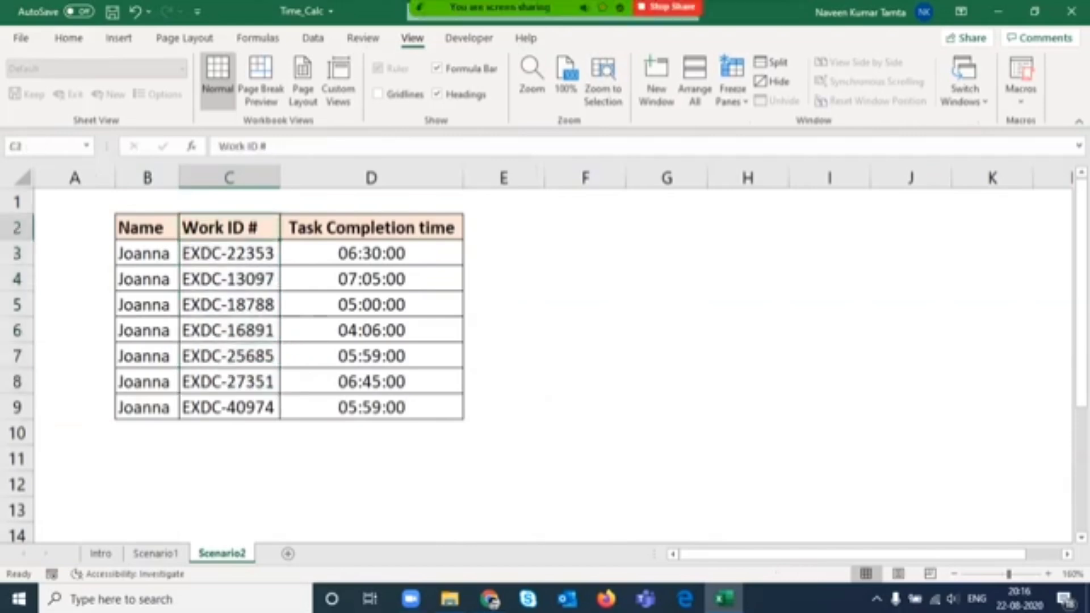
Examine the task completion times in column D against the listed work IDs.
key(Down)
key(Left)
key(Right)
key(Right)
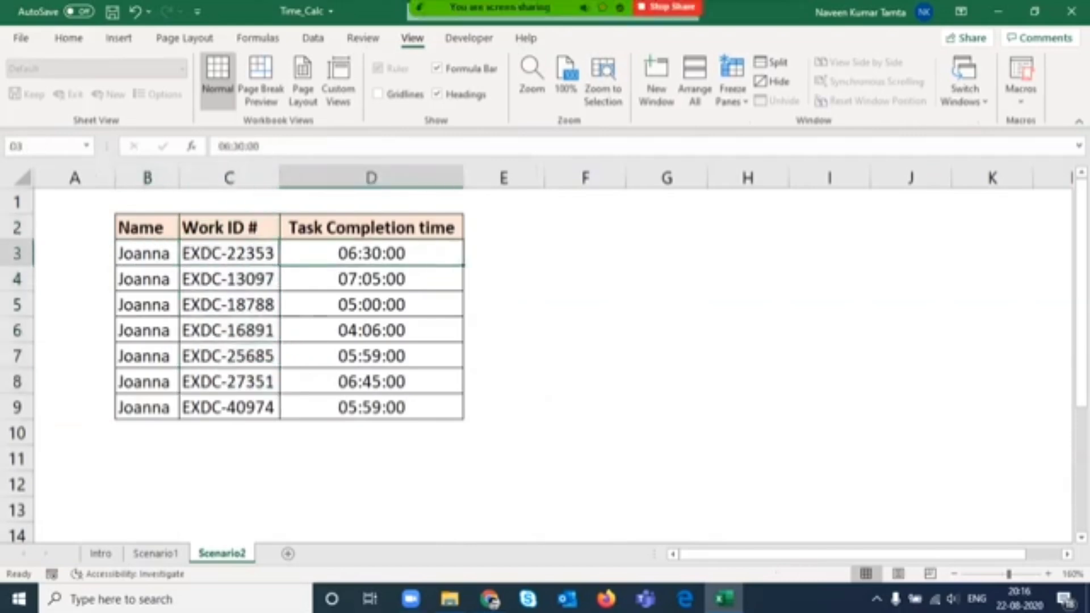
key(Left)
key(Right)
key(Down)
key(Down)
key(Down)
key(Down)
key(Up)
key(Up)
key(Up)
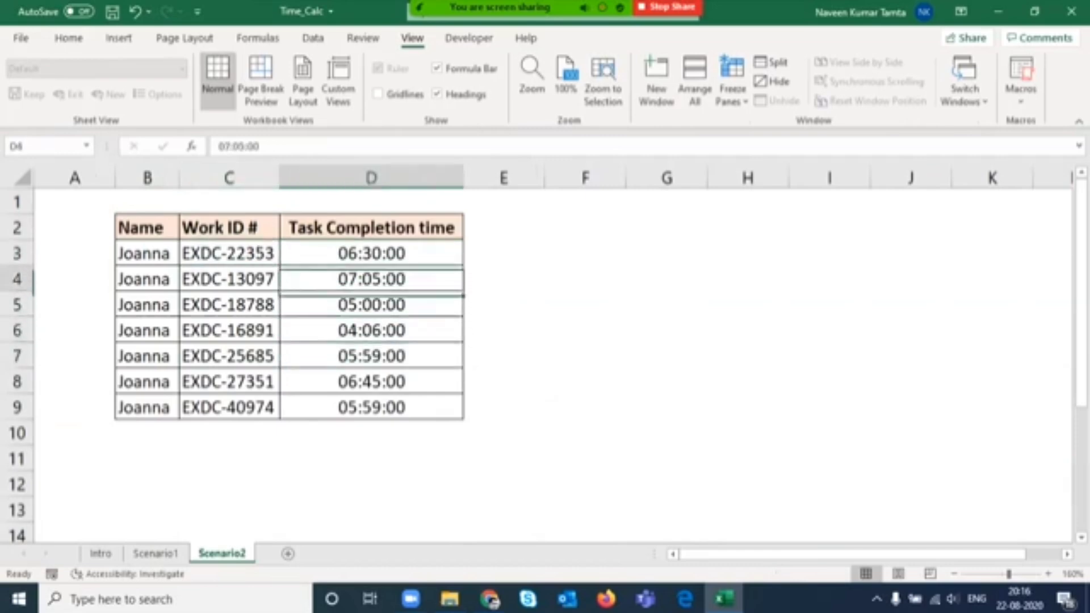
key(Up)
key(Down)
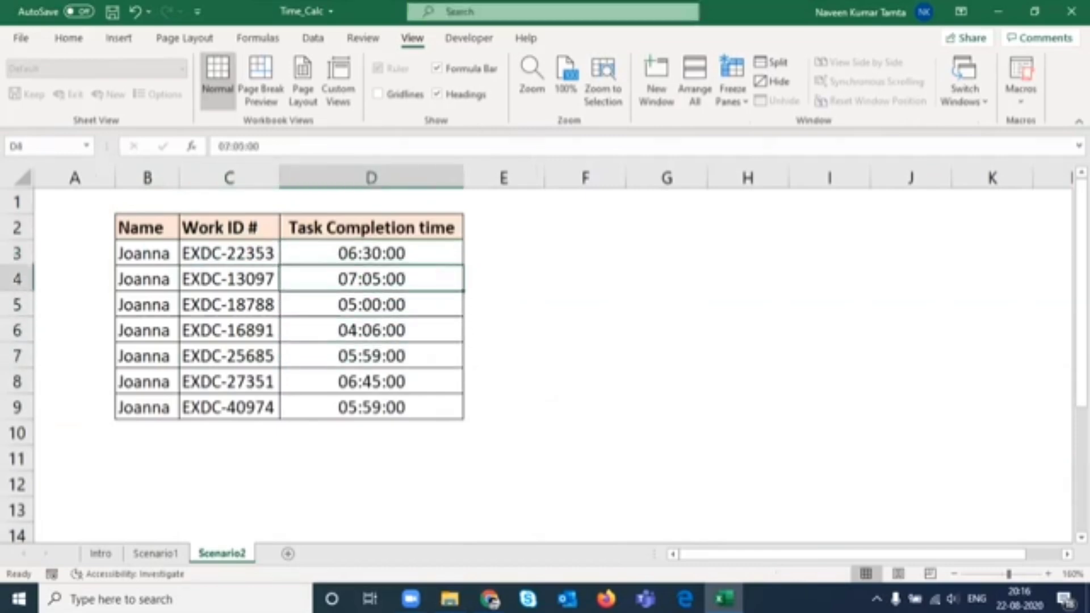
Review the task completion times in D3:D9 and return to the column header in D2.
key(Down)
key(Down)
key(Down)
key(Down)
key(Down)
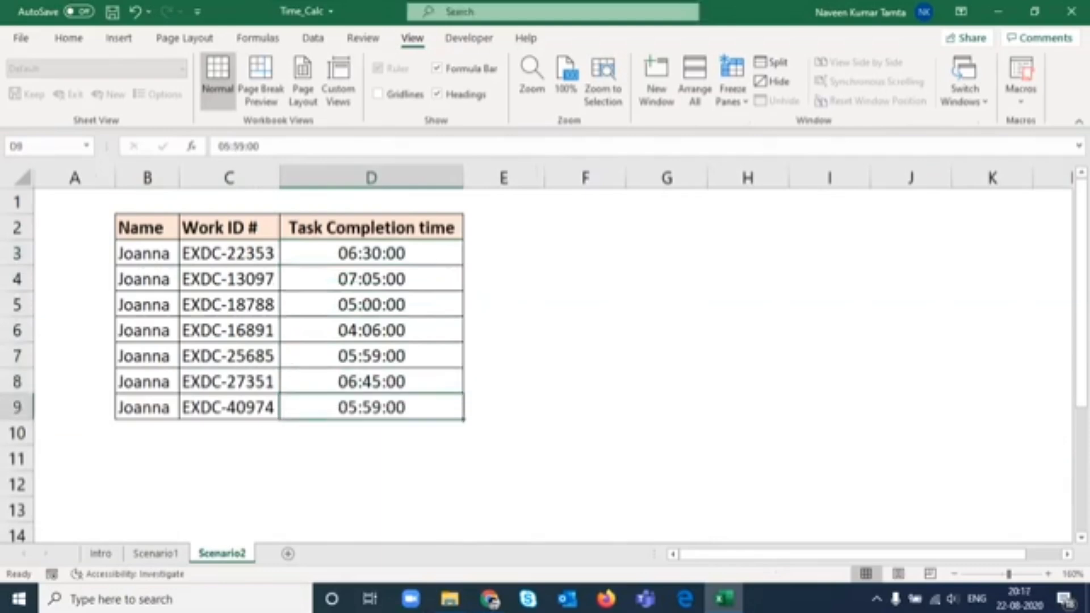
key(shift+Up)
key(shift+Up)
key(shift+Up)
key(shift+Up)
key(shift+Up)
key(shift+Up)
key(Up)
key(Up)
key(Up)
key(Up)
key(Up)
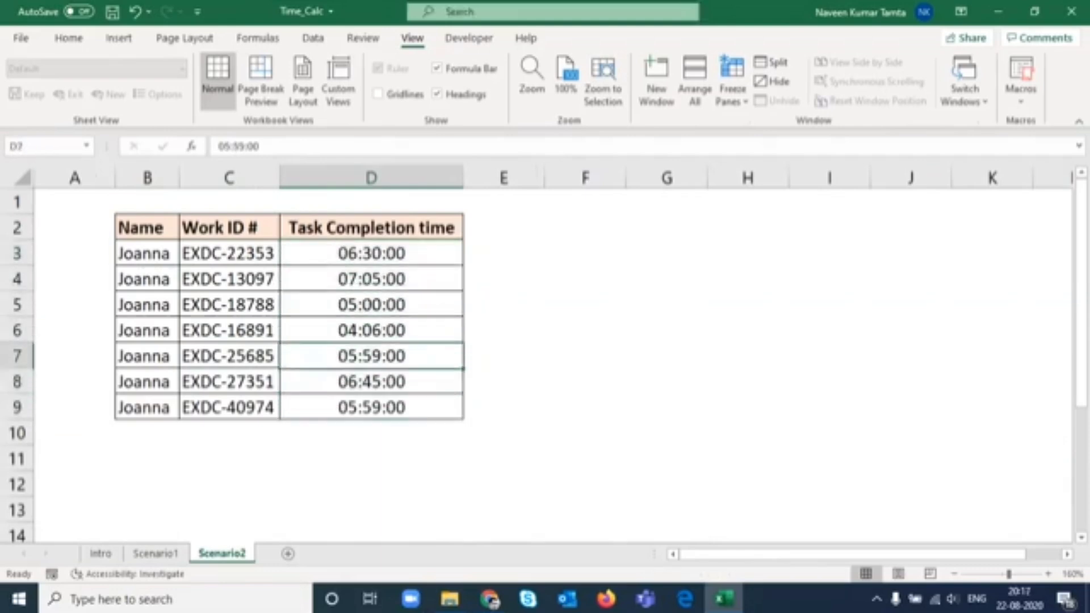
key(Up)
key(Up)
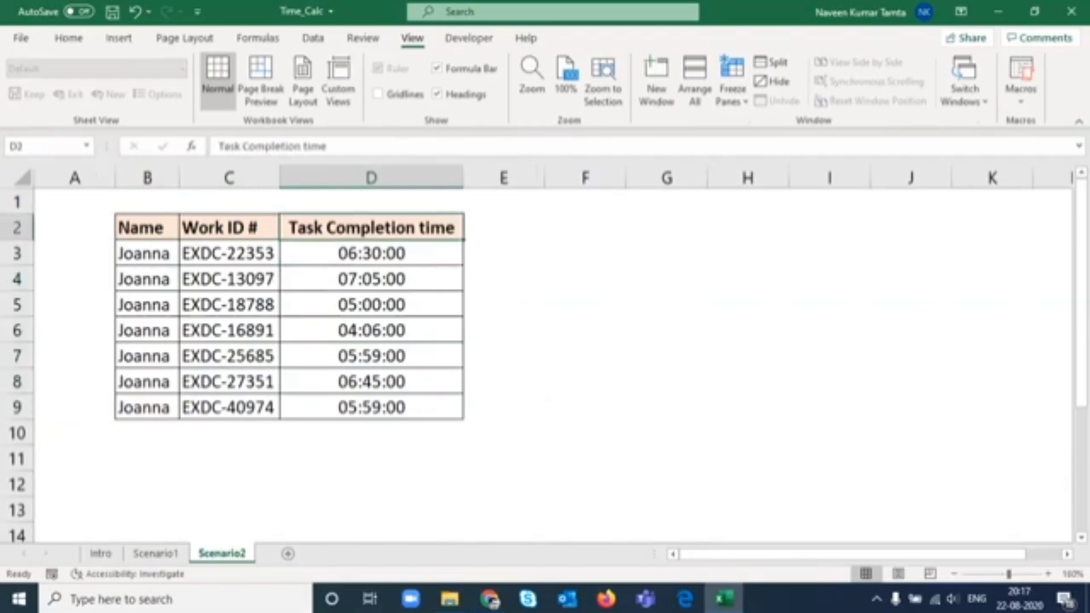
Examine the work IDs in C3:C9 that belong to the listed task completion times.
key(Left)
key(Down)
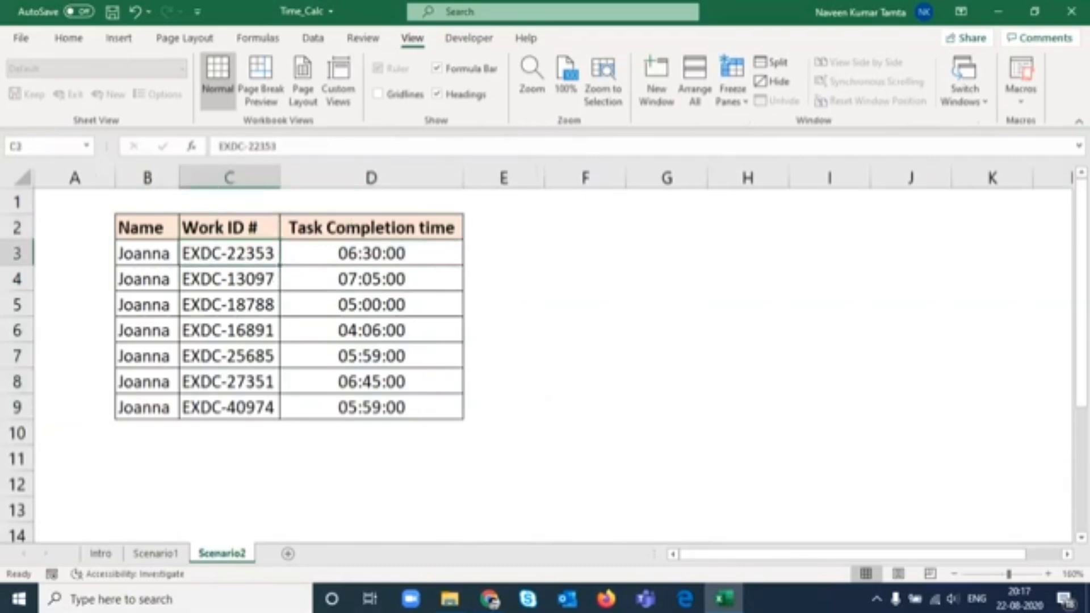
key(shift+Down)
key(shift+Down)
key(shift+Down)
key(shift+Down)
key(shift+Down)
key(shift+Down)
key(Right)
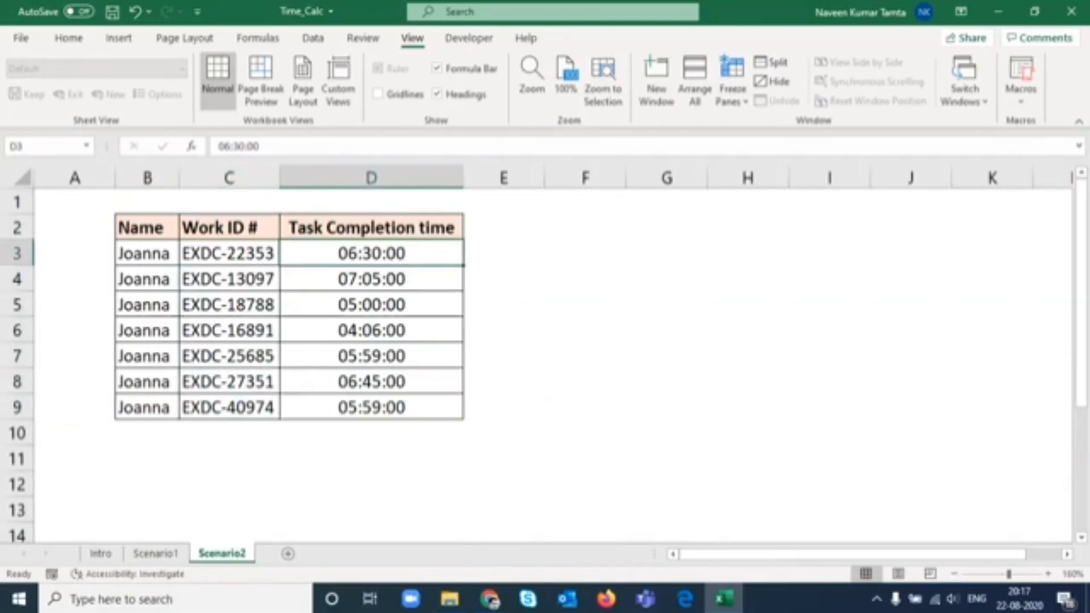
Total the task completion times in D10 with =SUM(D3:D9).
click(69, 38)
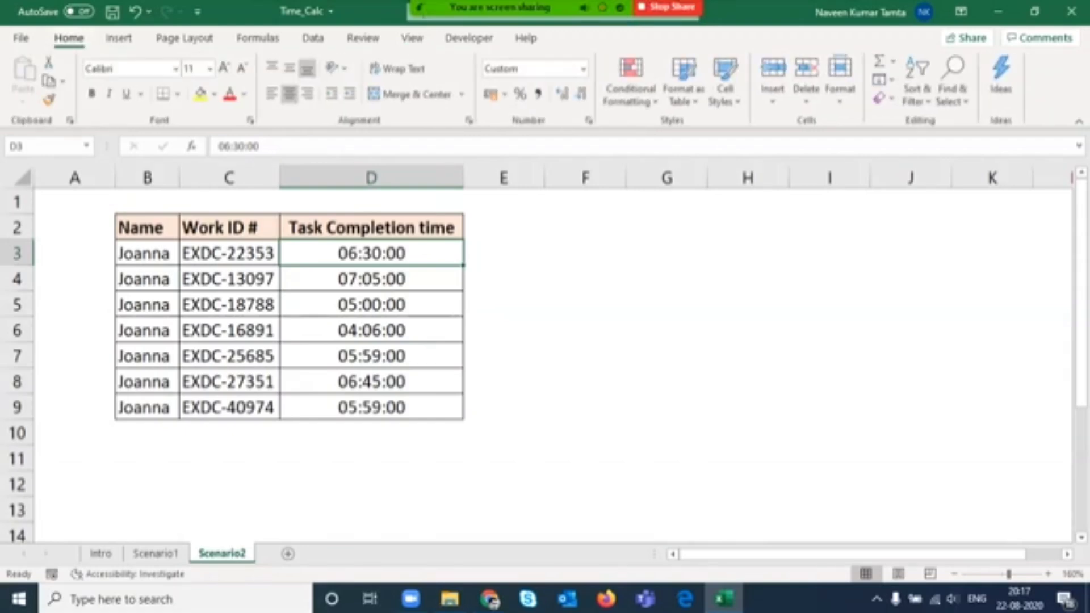
key(ctrl+Down)
key(Down)
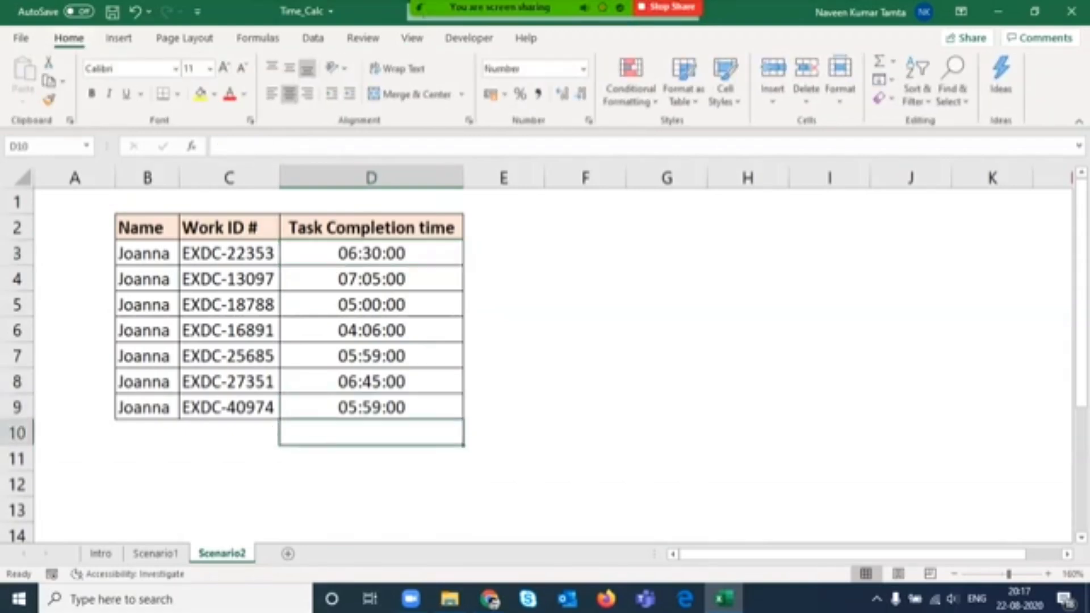
text(=sum)
key(Tab)
key(Up)
key(shift+Up)
key(shift+Up)
key(shift+Up)
key(shift+Up)
key(shift+Up)
key(shift+Up)
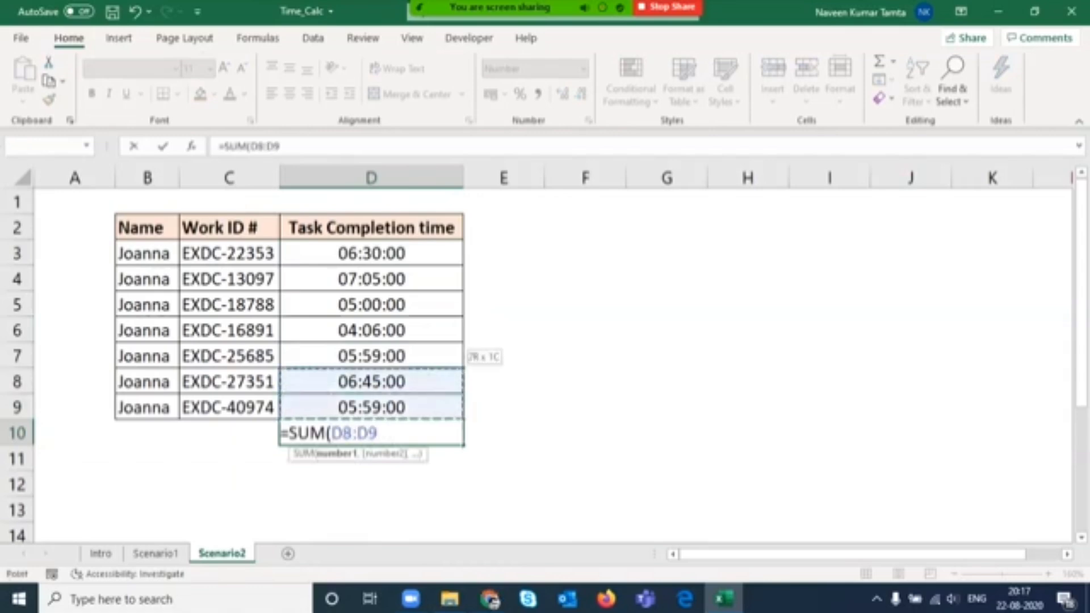
key(Return)
key(Up)
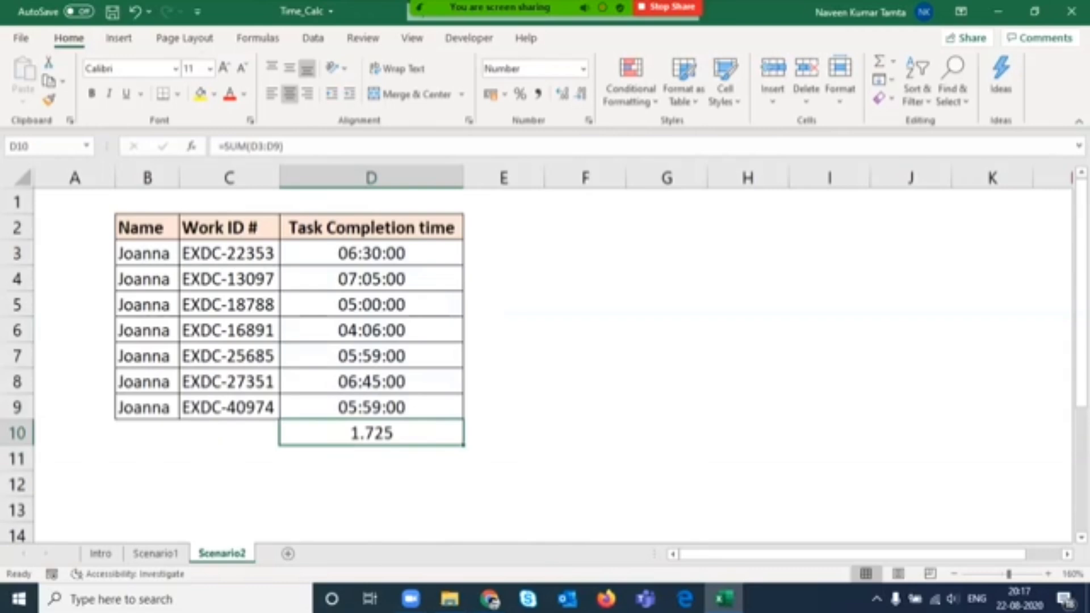
Compare the task completion times in D3:D9 with the unformatted total in D10.
key(Up)
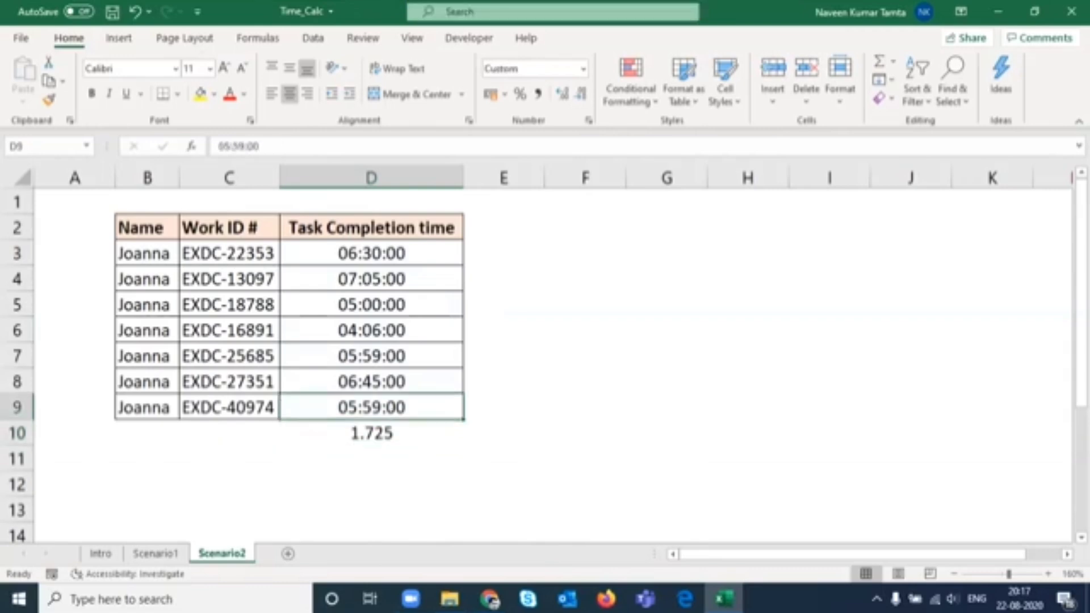
key(shift+Up)
key(shift+Up)
key(shift+Up)
key(shift+Up)
key(shift+Up)
key(shift+Up)
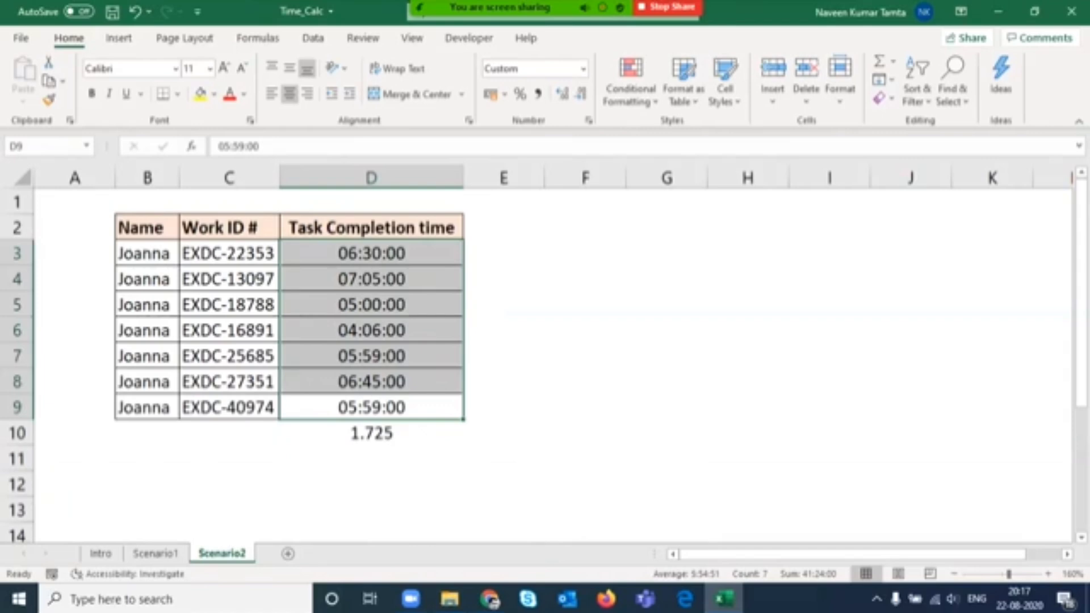
click(371, 433)
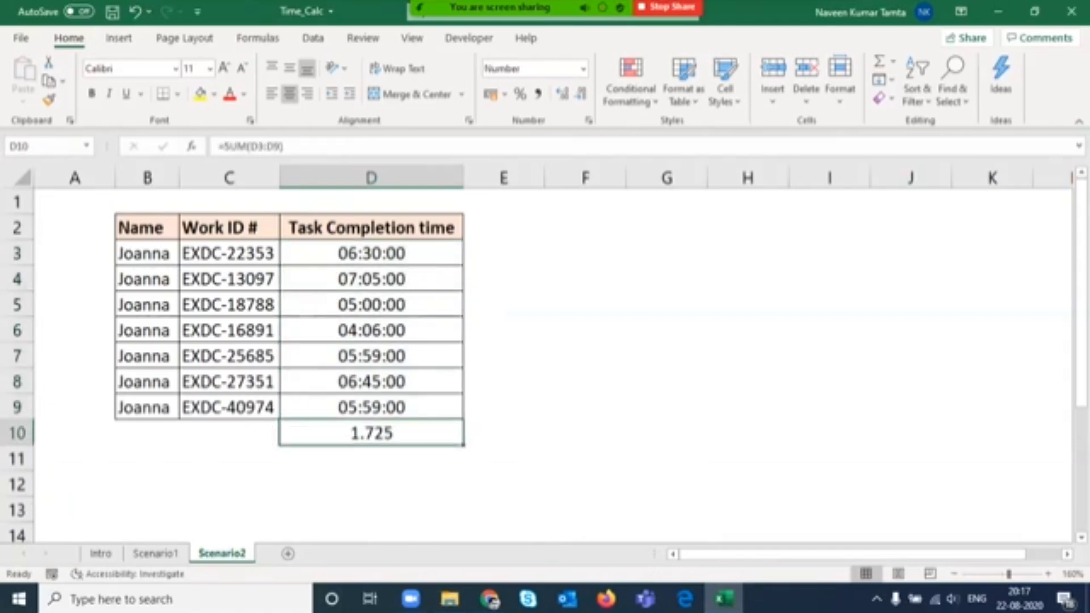
click(371, 407)
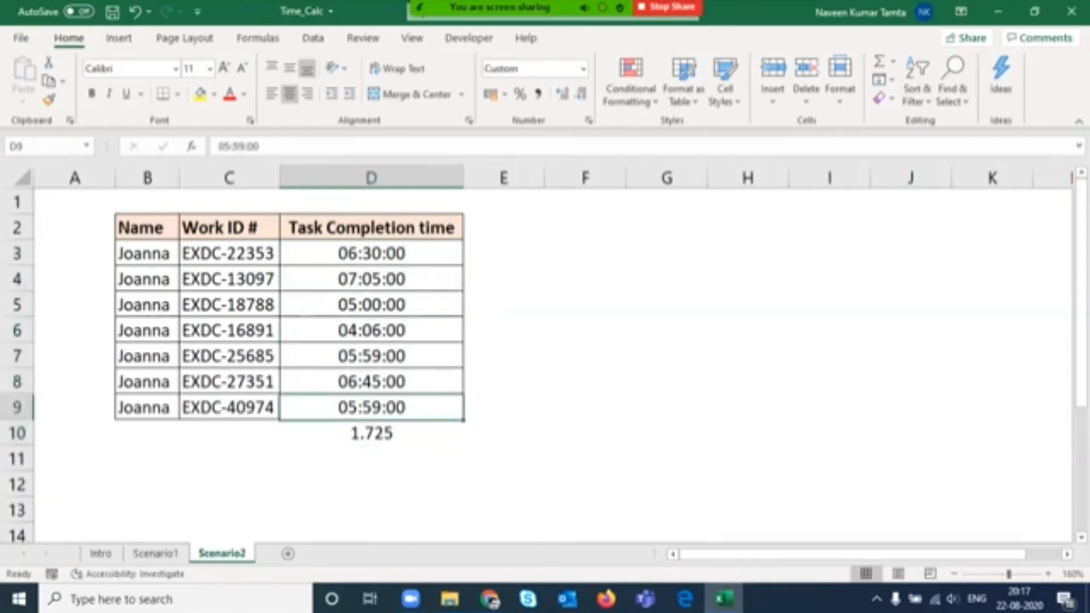
Copy the four formatting notes in G3:G6 from the Scenario1 sheet.
click(503, 355)
click(667, 331)
click(666, 279)
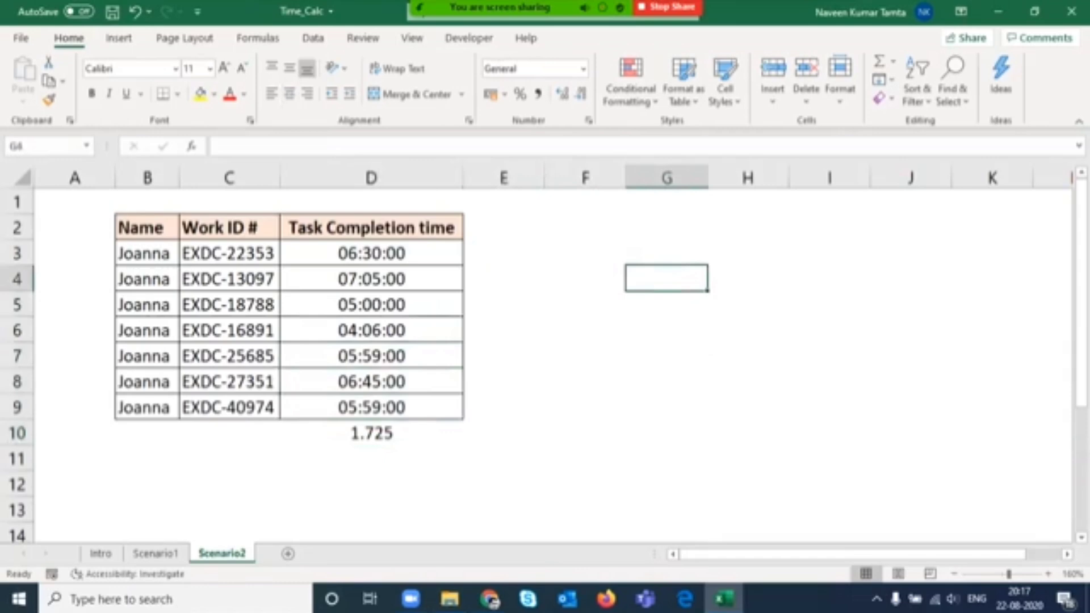
key(ctrl+Page_Up)
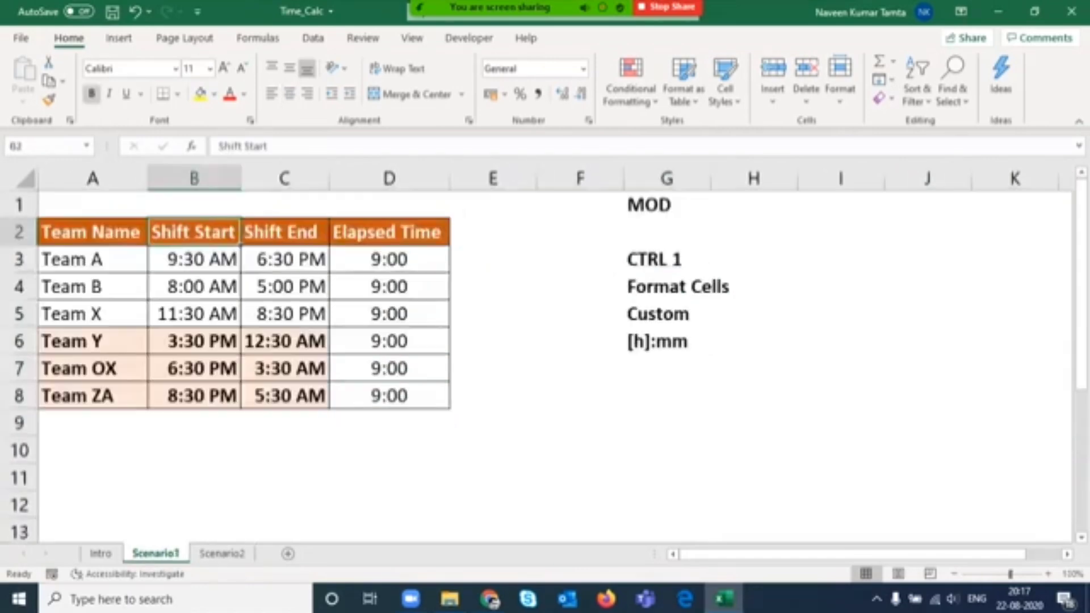
key(Right)
key(Right)
key(Right)
key(Right)
key(Down)
key(shift+Down)
key(shift+Down)
key(shift+Down)
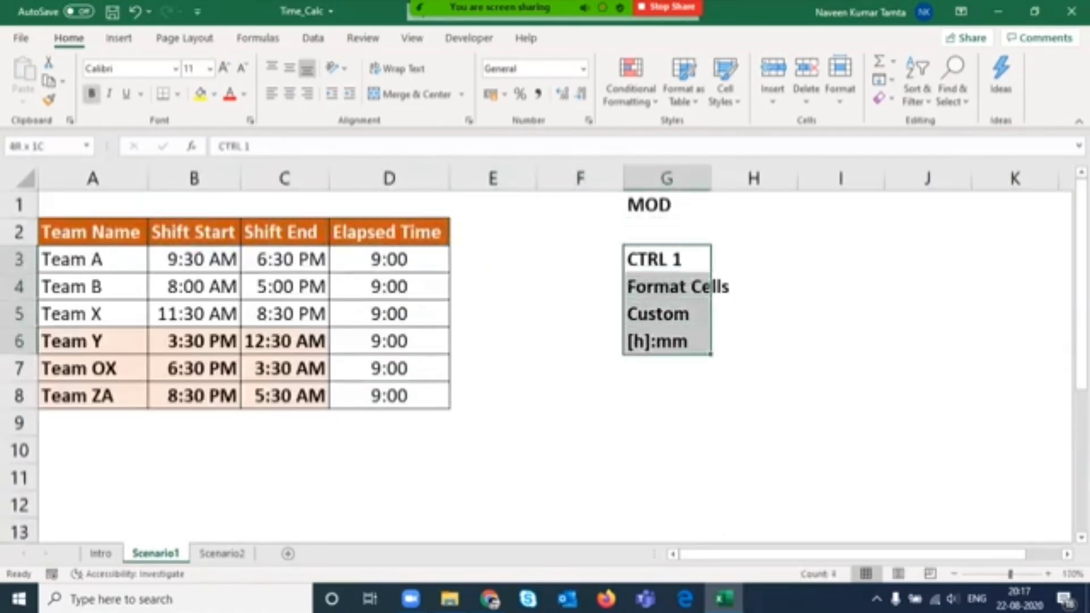
key(ctrl+c)
Paste the notes at G4 on the Scenario2 sheet and color their text red.
key(ctrl+Page_Down)
click(666, 278)
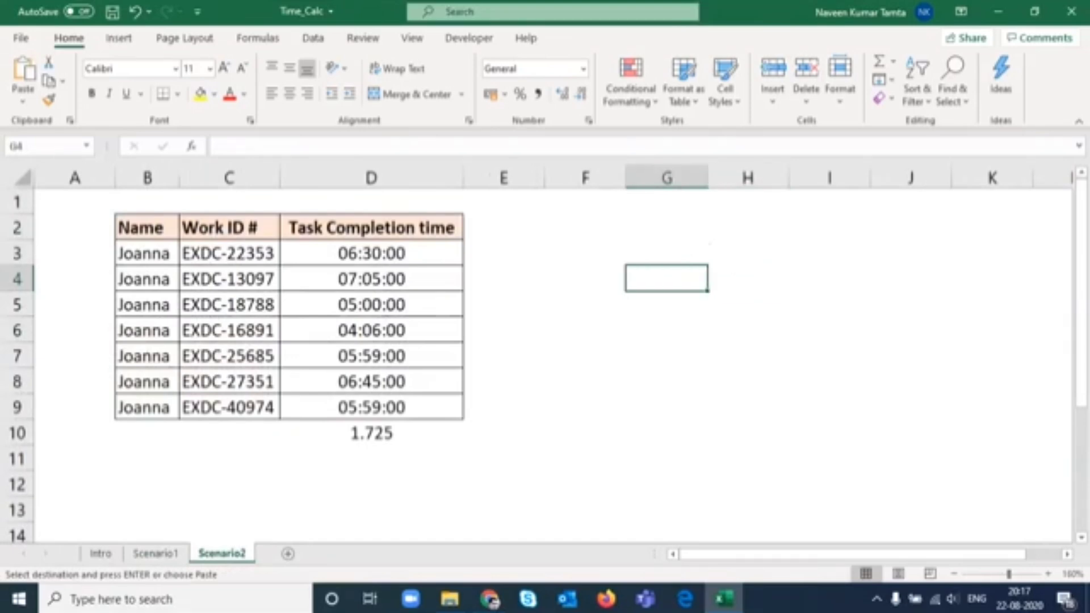
key(Return)
click(230, 93)
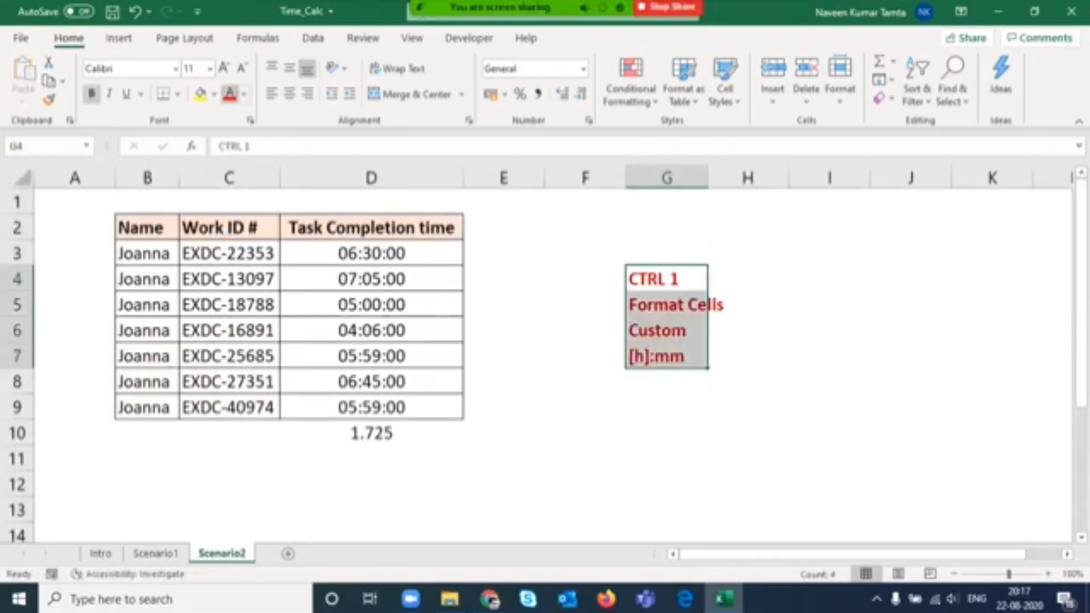
Apply the custom number format [h]:mm to the total in D10.
key(Left)
key(Left)
key(Left)
key(Left)
key(Up)
key(Right)
key(ctrl+Down)
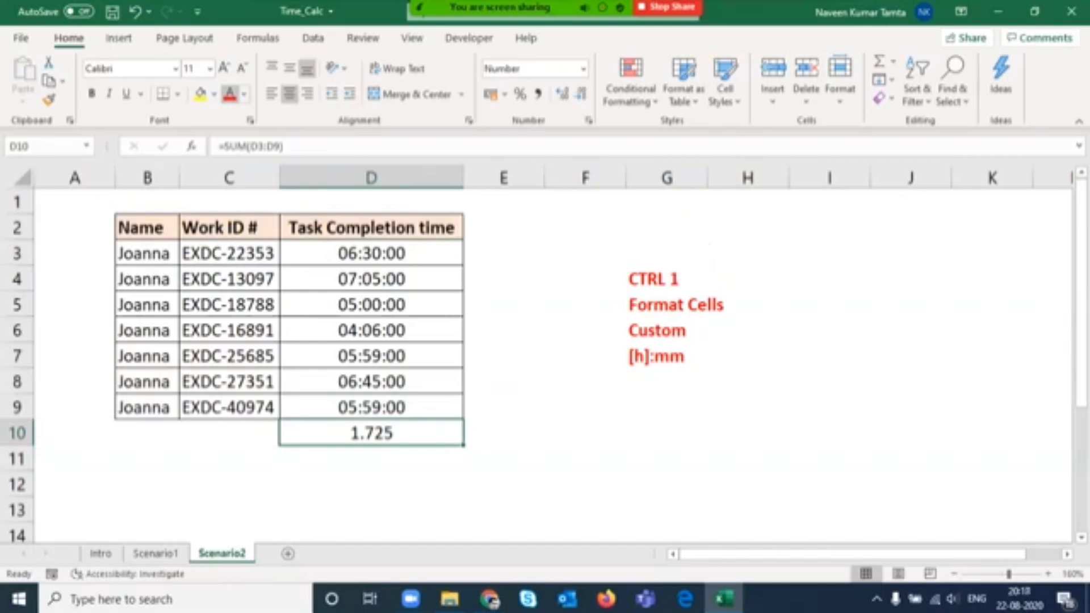
key(ctrl+1)
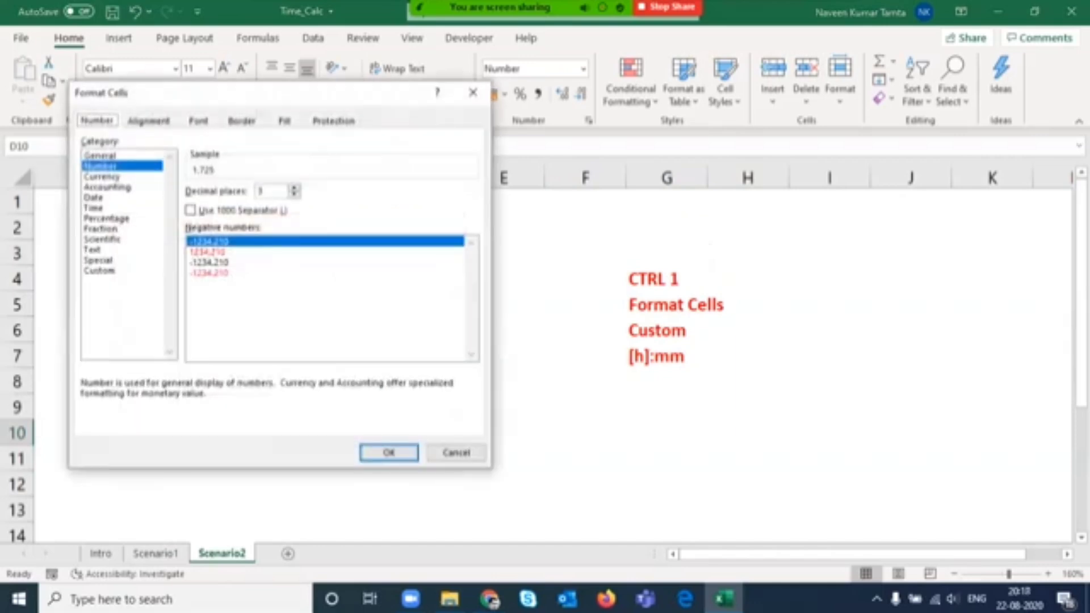
click(99, 270)
click(204, 323)
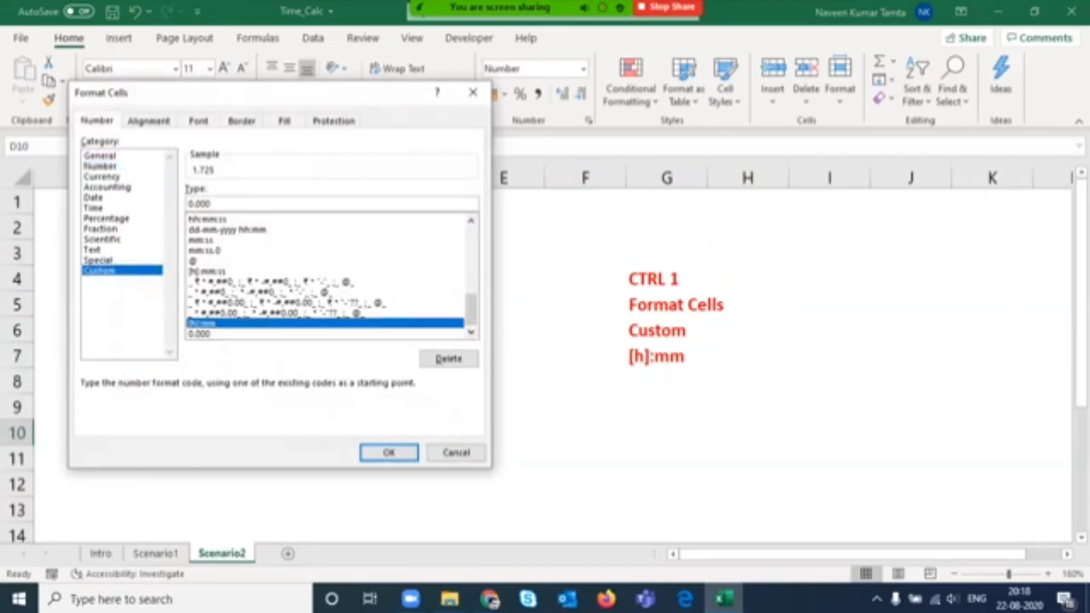
click(389, 452)
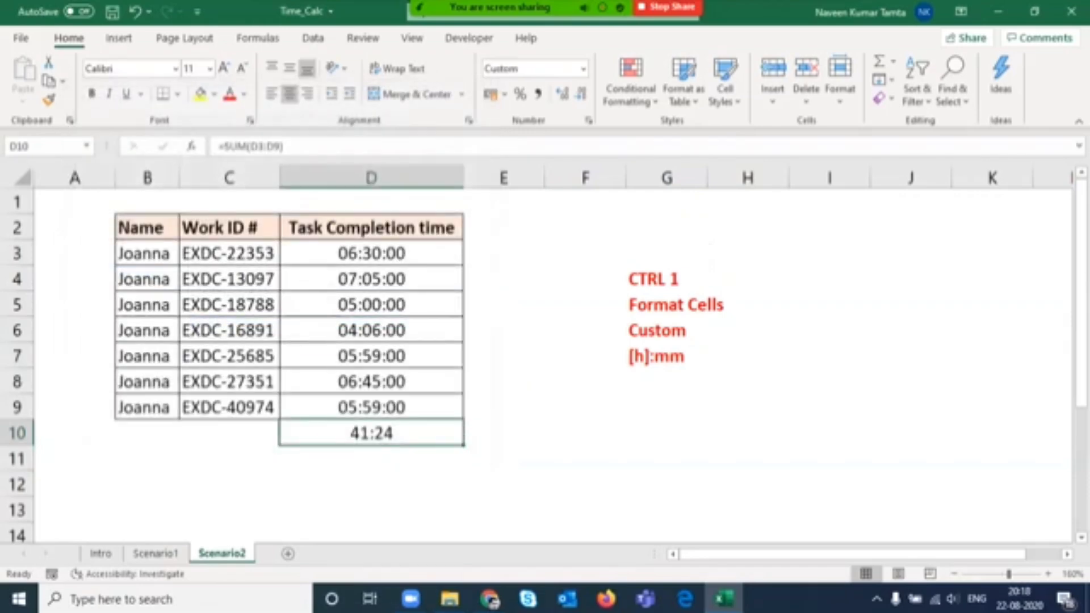
Emphasize the total in D10 with a yellow fill, bold text and a border.
click(200, 94)
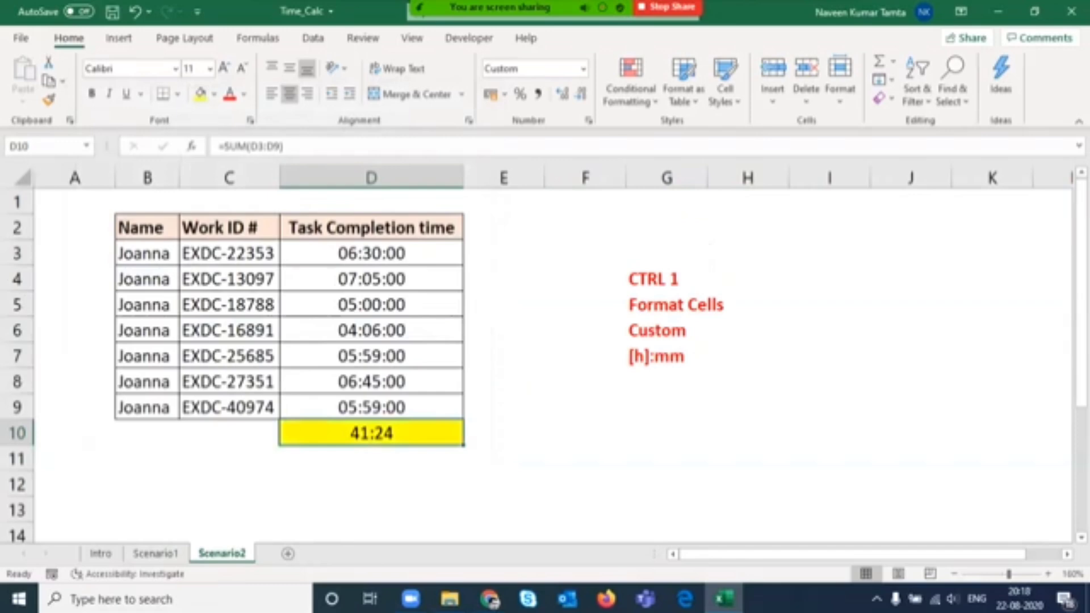
key(ctrl+b)
key(Left)
key(Left)
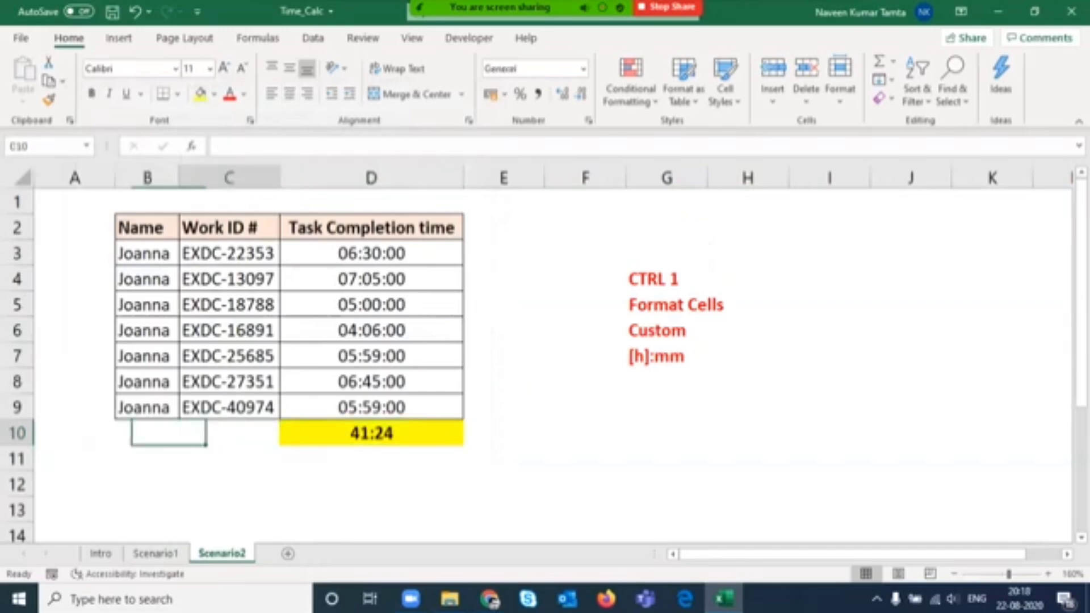
key(Right)
key(Right)
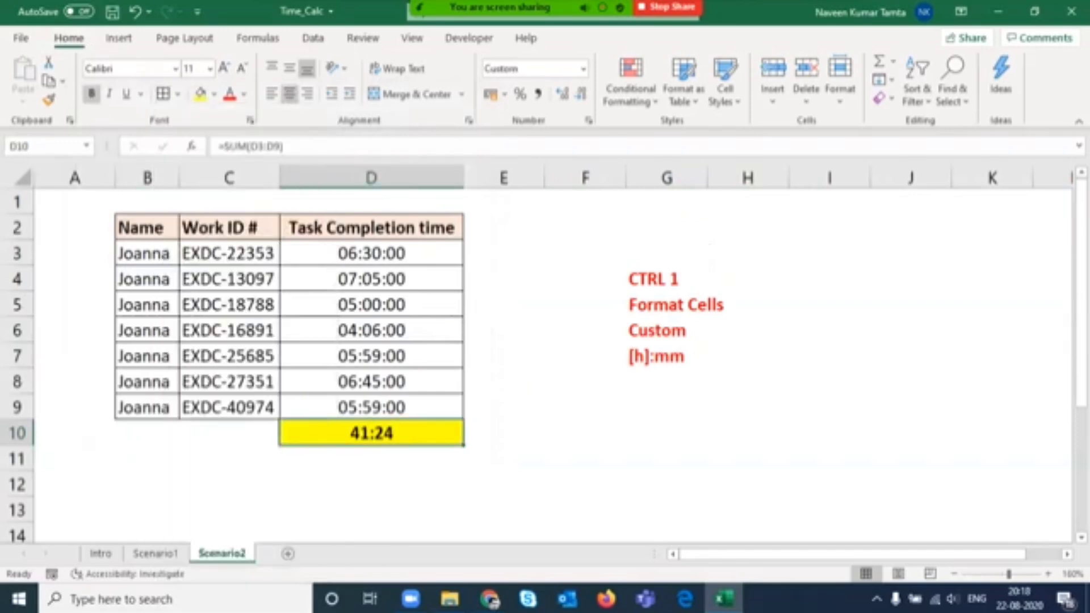
Review the summed range D3:D9 against the formatted total below it.
key(Up)
key(ctrl+shift+Up)
key(shift+Down)
key(Up)
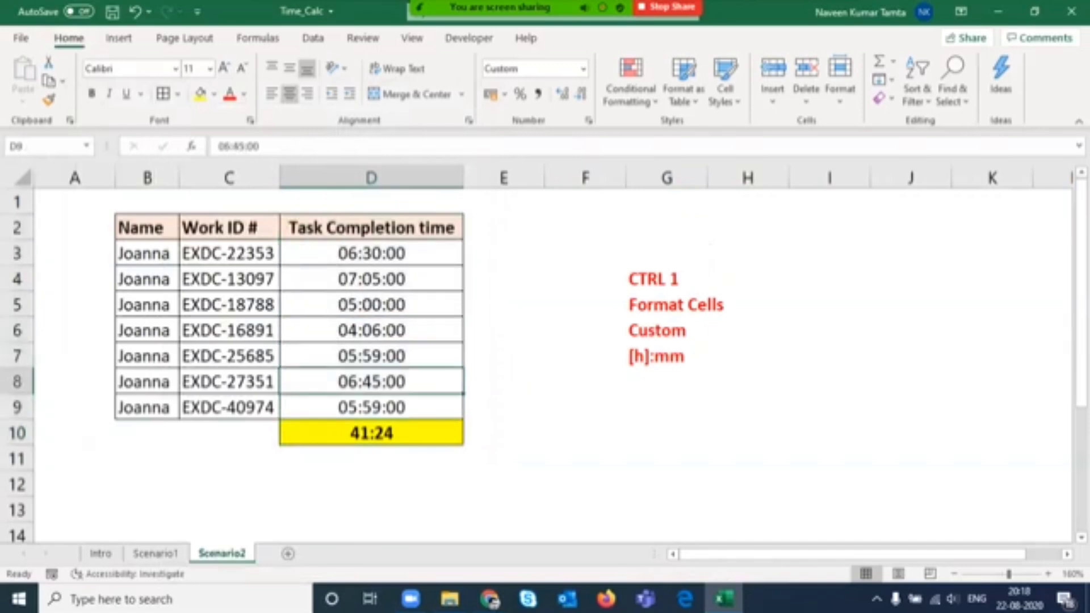
key(ctrl+Up)
key(Down)
key(shift+Down)
key(ctrl+shift+Down)
key(shift+Up)
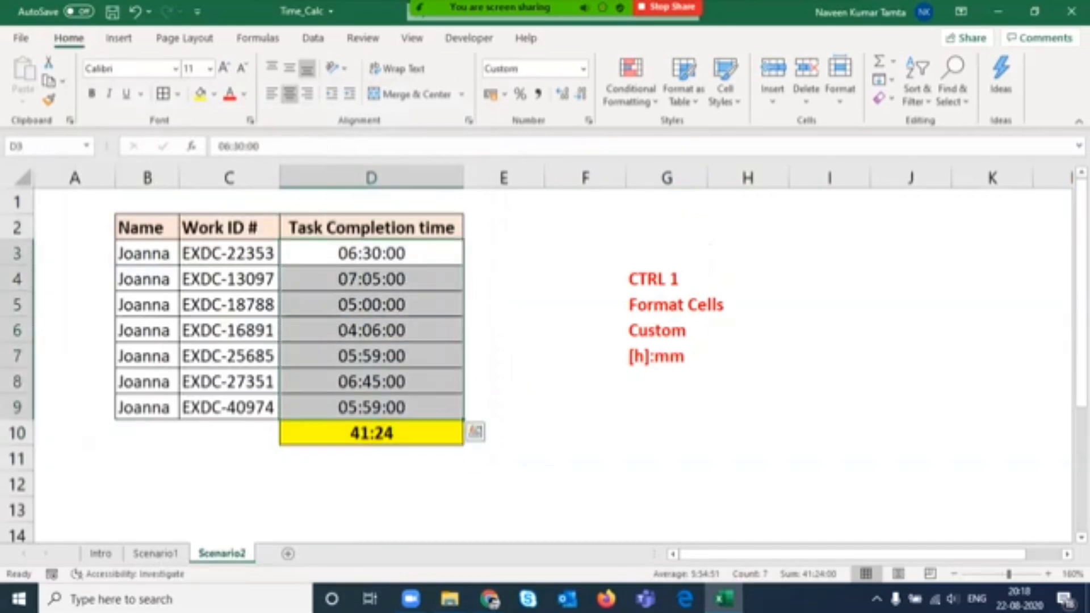
Return to the Scenario1 sheet and review the team shift table and the MOD formula in D3.
key(ctrl+Page_Up)
key(ctrl+q)
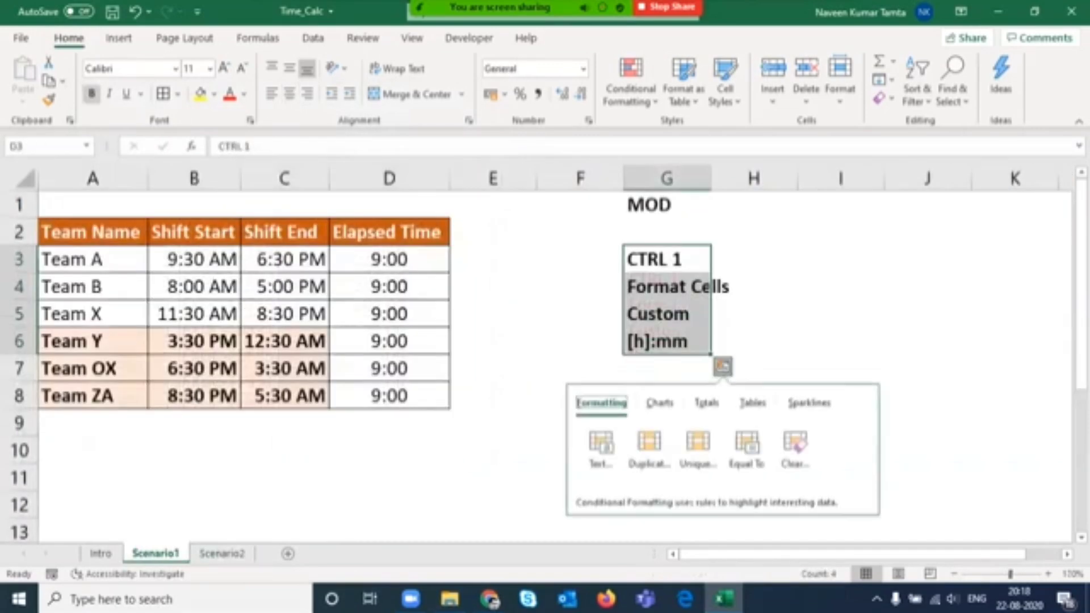
key(ctrl+Left)
key(ctrl+Left)
key(Up)
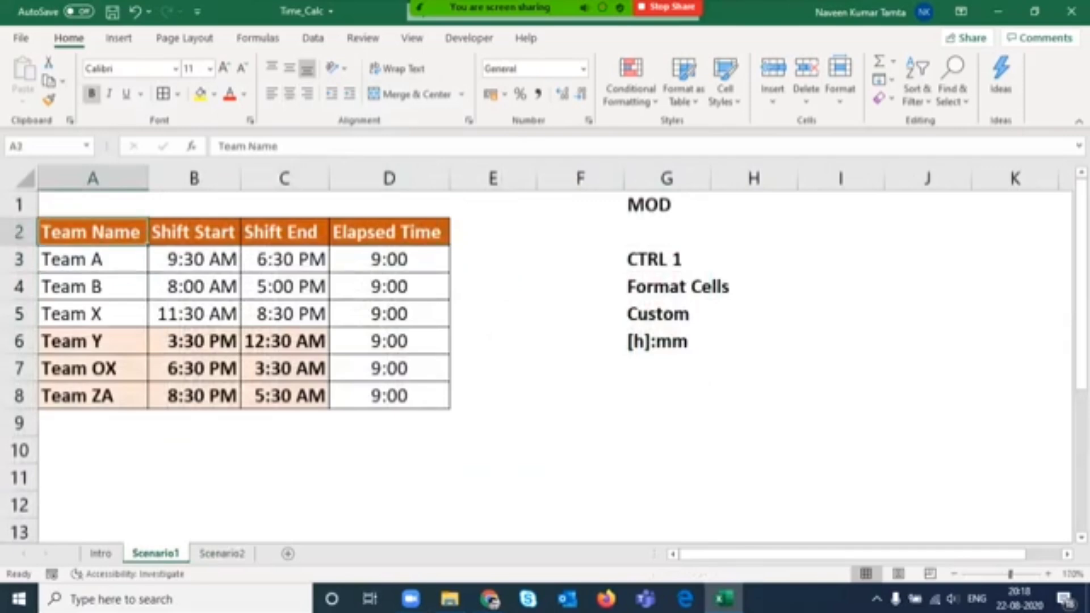
key(ctrl+a)
key(Up)
key(Down)
click(389, 259)
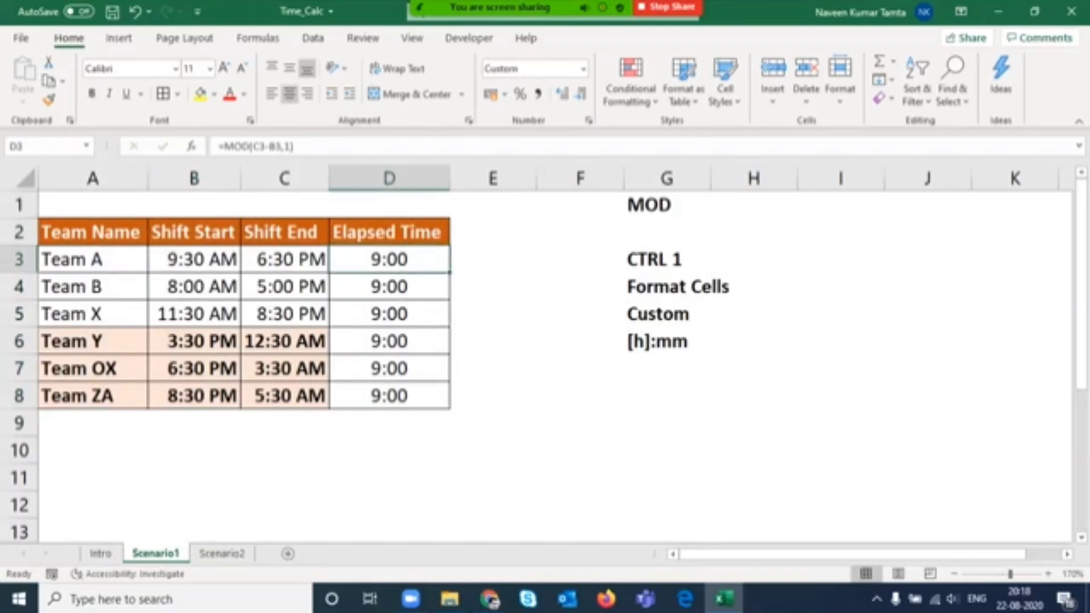
key(Left)
key(Left)
key(Left)
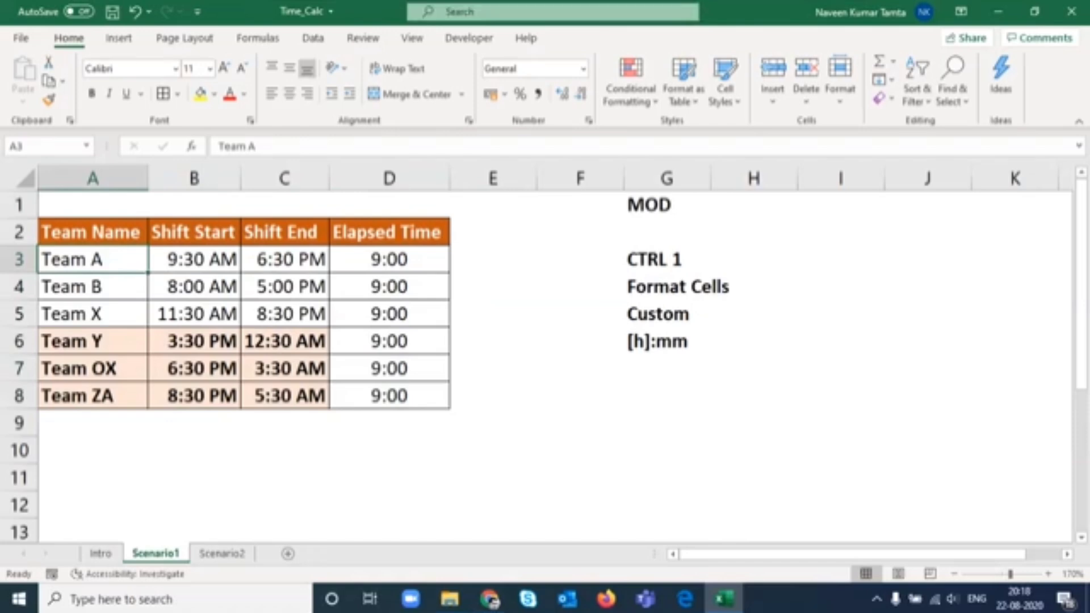
mouse_move(681, 7)
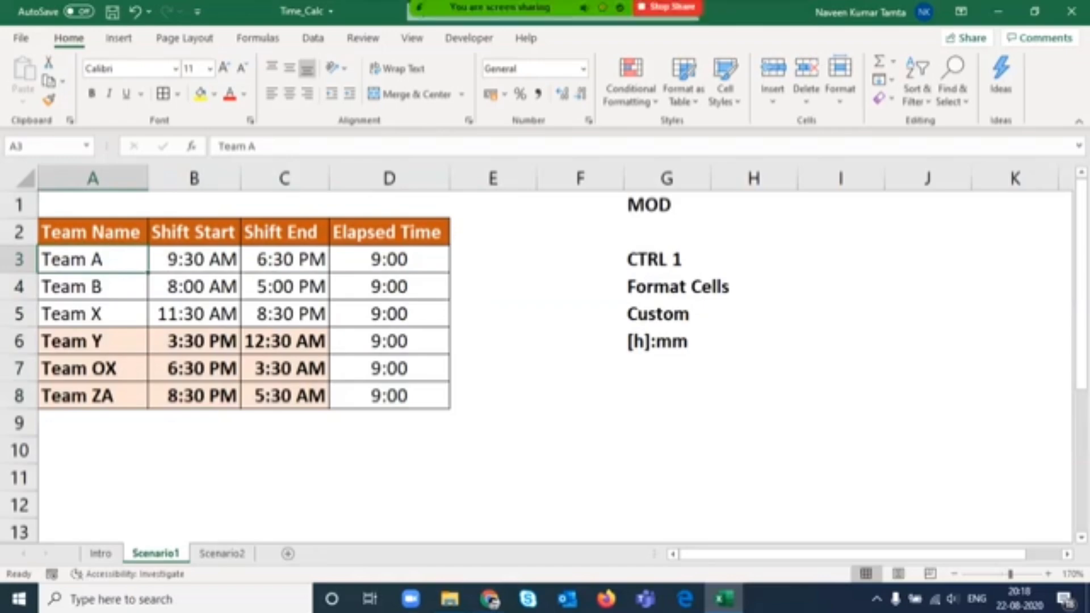